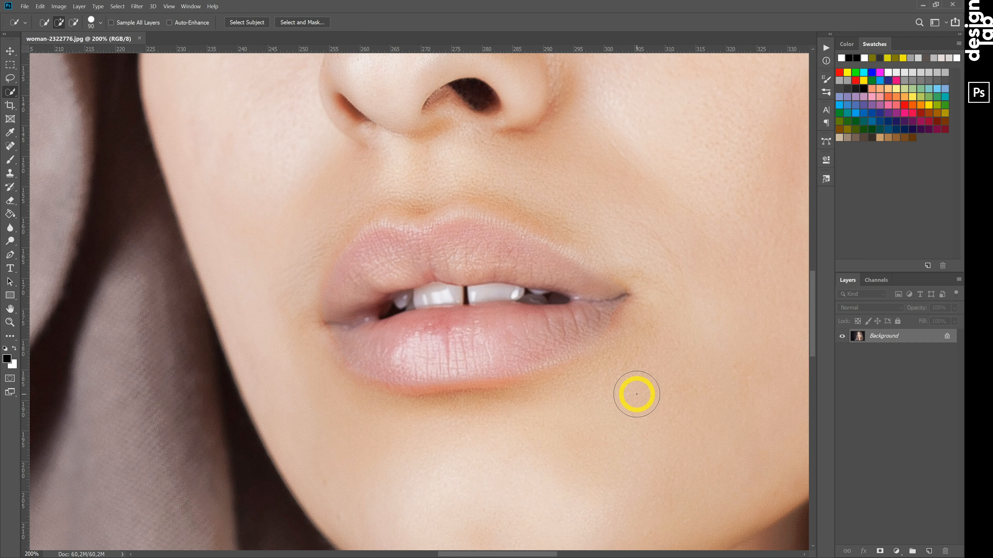
# Step: Add a Solid Color fill layer above the portrait in bright red, #e10303
pyautogui.click(897, 550)
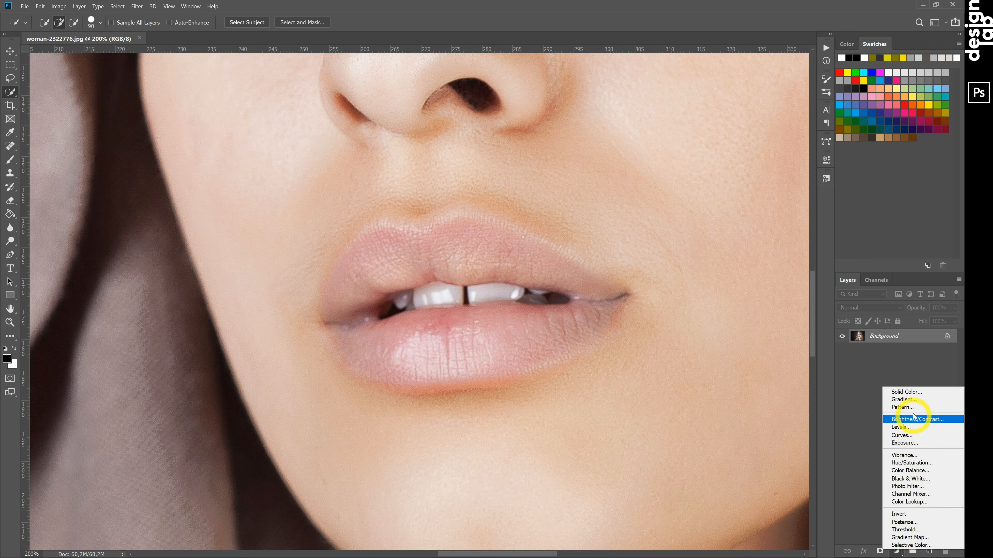
pyautogui.click(906, 392)
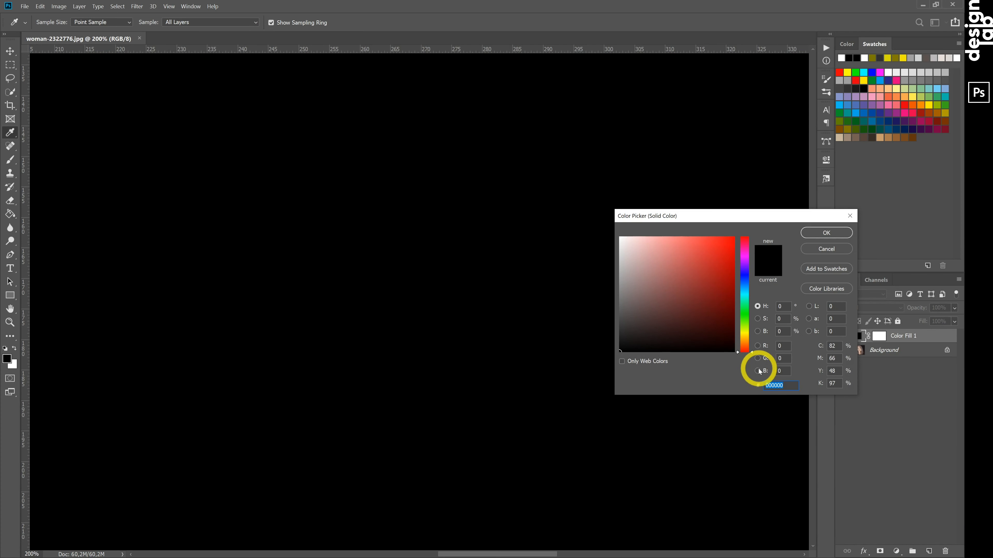
pyautogui.moveTo(727, 268); pyautogui.dragTo(733, 253)
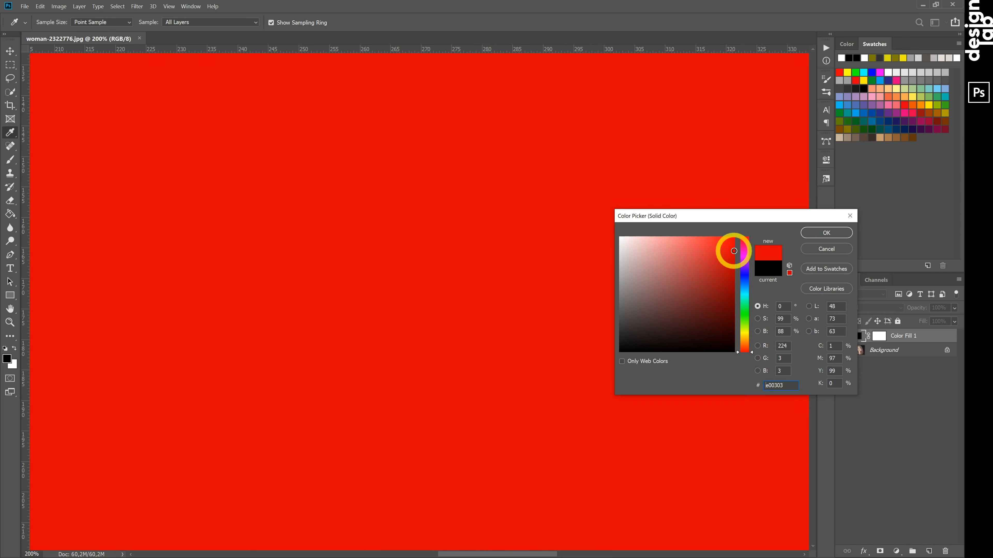
pyautogui.click(816, 236)
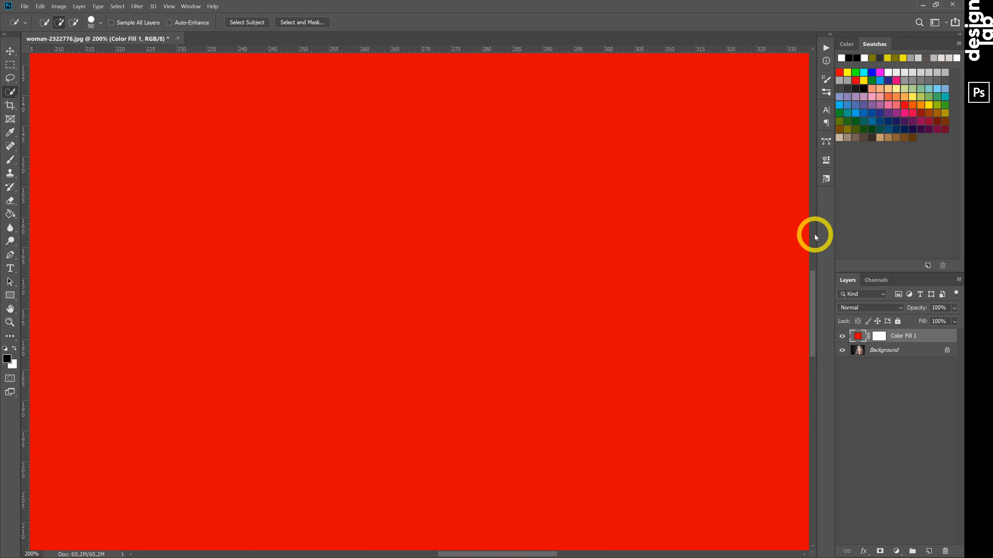
# Step: Invert the red fill layer's mask to black so the fill is hidden
pyautogui.click(878, 337)
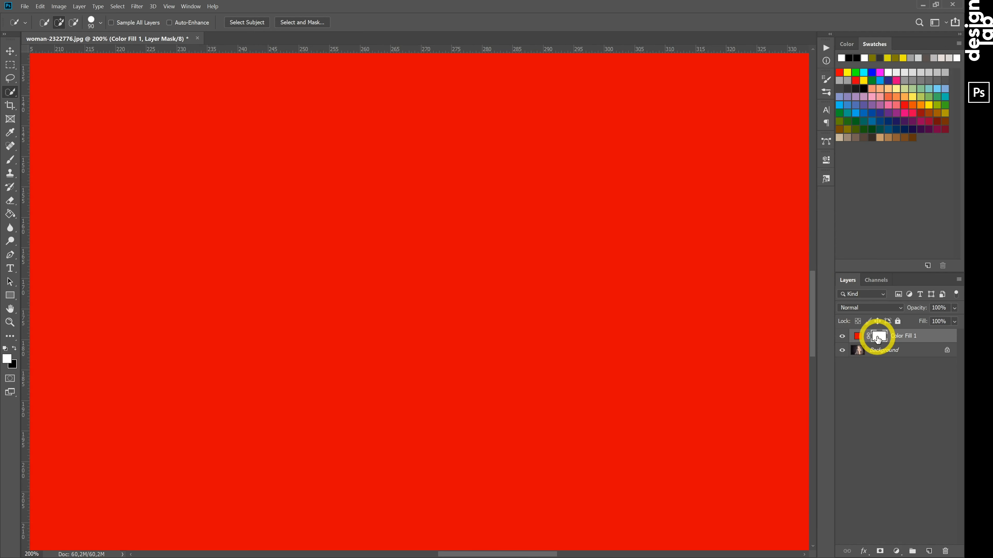
pyautogui.press('ctrl')
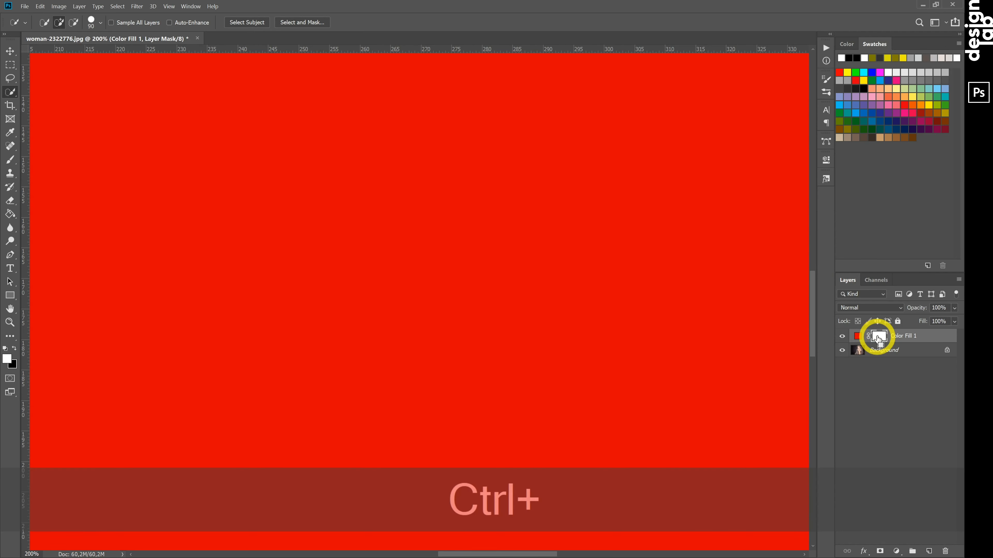
pyautogui.hotkey('ctrl', 'i')
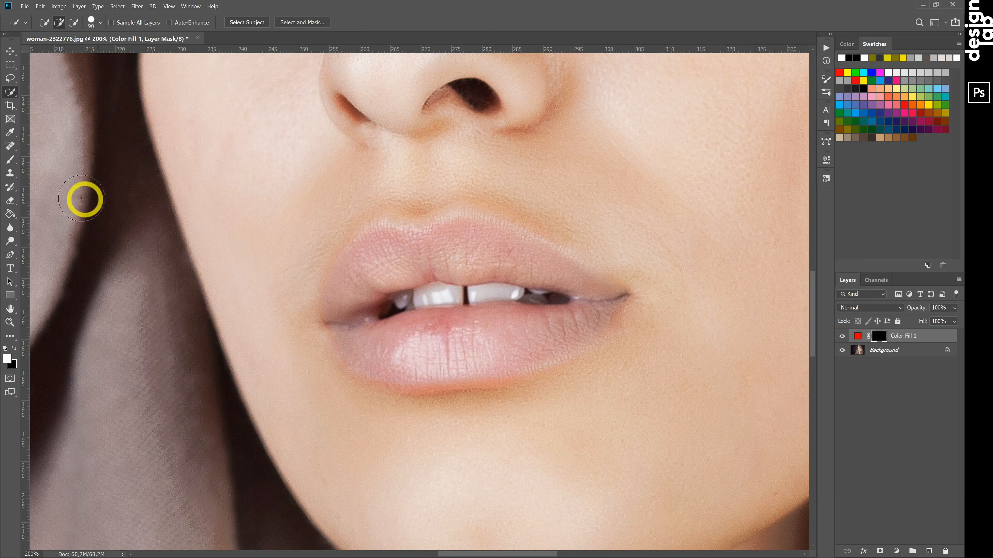
# Step: Paint the lower lip white on the fill mask with a 0% hardness brush, using 26 px for the outline and 50 px for the inside
pyautogui.click(11, 161)
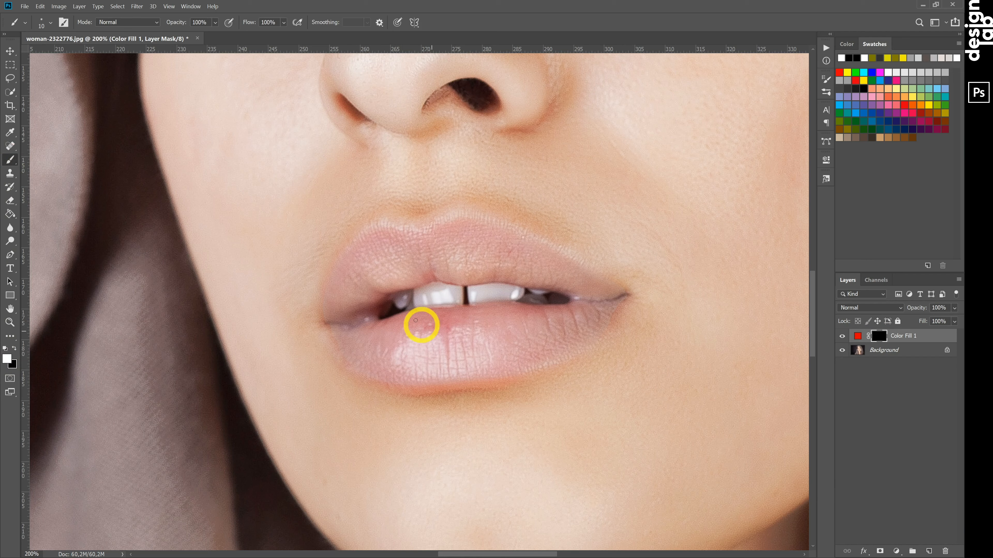
pyautogui.click(52, 25)
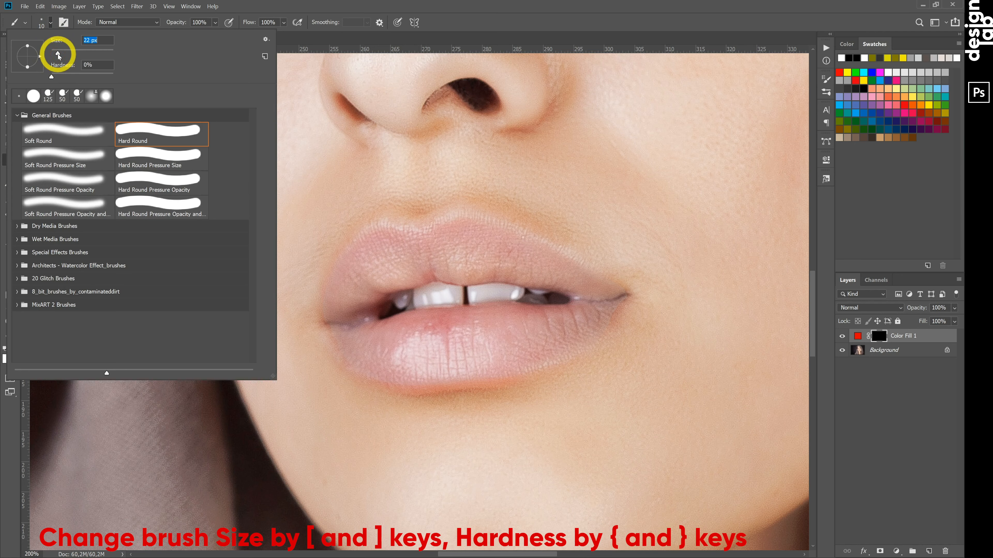
pyautogui.moveTo(59, 55); pyautogui.dragTo(59, 55)
pyautogui.click(466, 20)
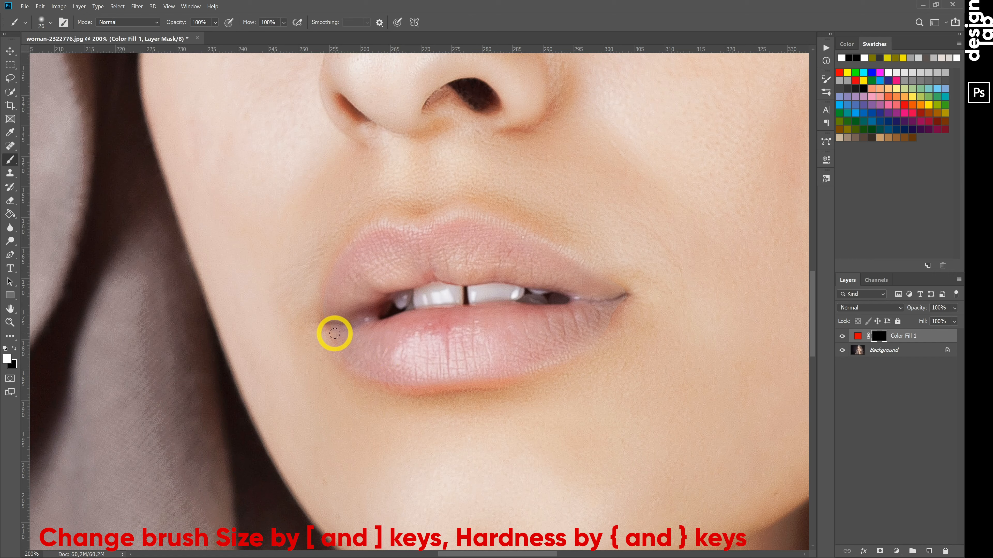
pyautogui.moveTo(332, 333)
pyautogui.mouseDown()
pyautogui.moveTo(359, 371)
pyautogui.moveTo(396, 380)
pyautogui.moveTo(501, 376)
pyautogui.moveTo(592, 341)
pyautogui.moveTo(616, 304)
pyautogui.moveTo(571, 308)
pyautogui.mouseUp()
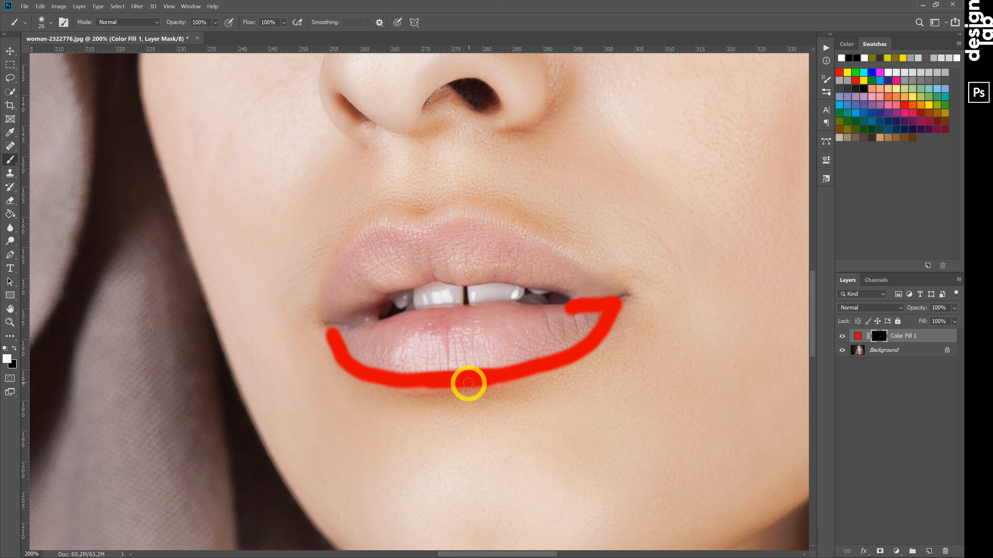
pyautogui.hotkey('ctrl', 'z')
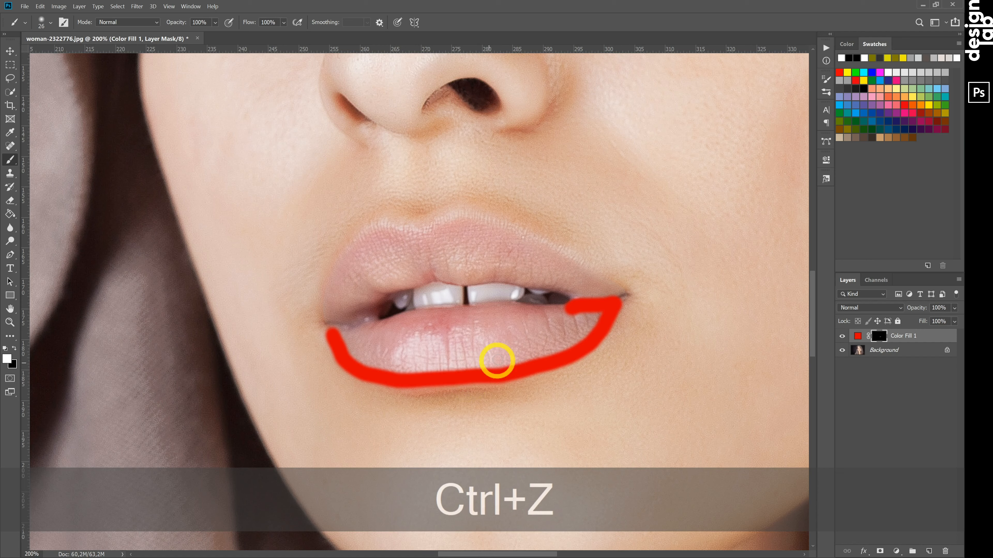
pyautogui.click(571, 309)
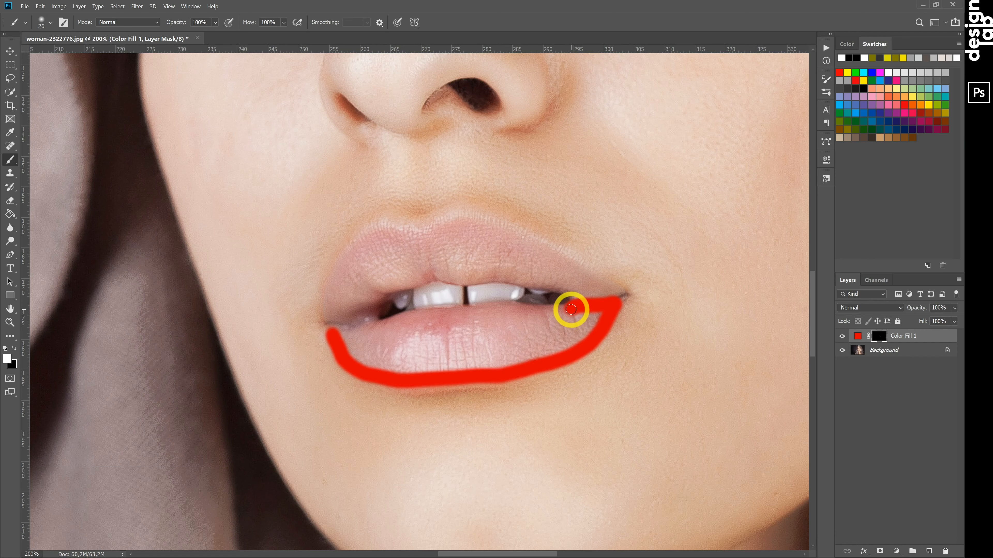
pyautogui.moveTo(571, 309)
pyautogui.mouseDown()
pyautogui.moveTo(424, 313)
pyautogui.moveTo(330, 326)
pyautogui.mouseUp()
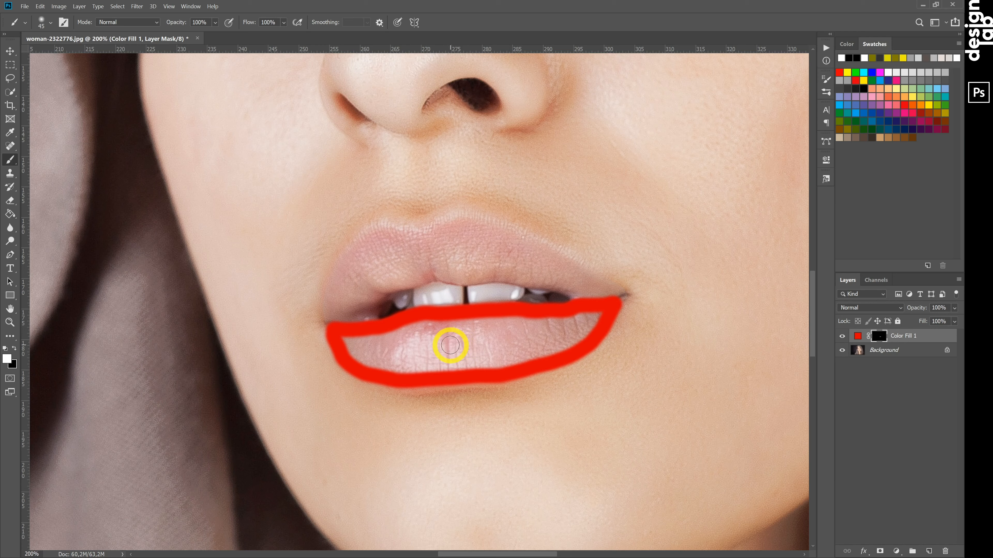
pyautogui.moveTo(449, 345)
pyautogui.mouseDown()
pyautogui.moveTo(425, 328)
pyautogui.moveTo(349, 341)
pyautogui.moveTo(414, 366)
pyautogui.moveTo(461, 368)
pyautogui.moveTo(516, 358)
pyautogui.moveTo(592, 317)
pyautogui.moveTo(440, 330)
pyautogui.moveTo(527, 338)
pyautogui.moveTo(449, 349)
pyautogui.moveTo(430, 336)
pyautogui.moveTo(377, 351)
pyautogui.moveTo(549, 342)
pyautogui.moveTo(541, 343)
pyautogui.moveTo(601, 319)
pyautogui.mouseUp()
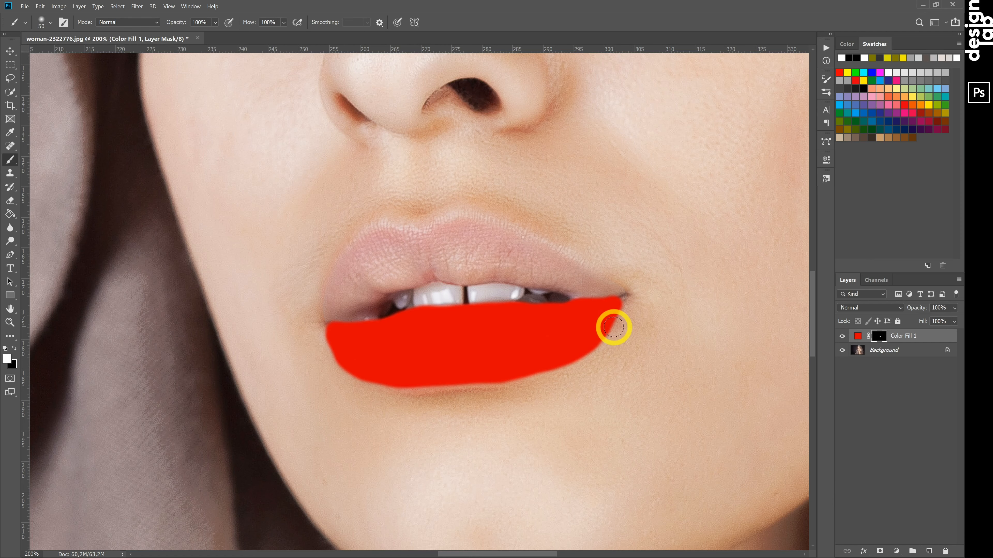
# Step: Set the red fill layer's blend mode to Multiply and touch up the lower lip mask's edge with a harder 25 px brush
pyautogui.click(855, 309)
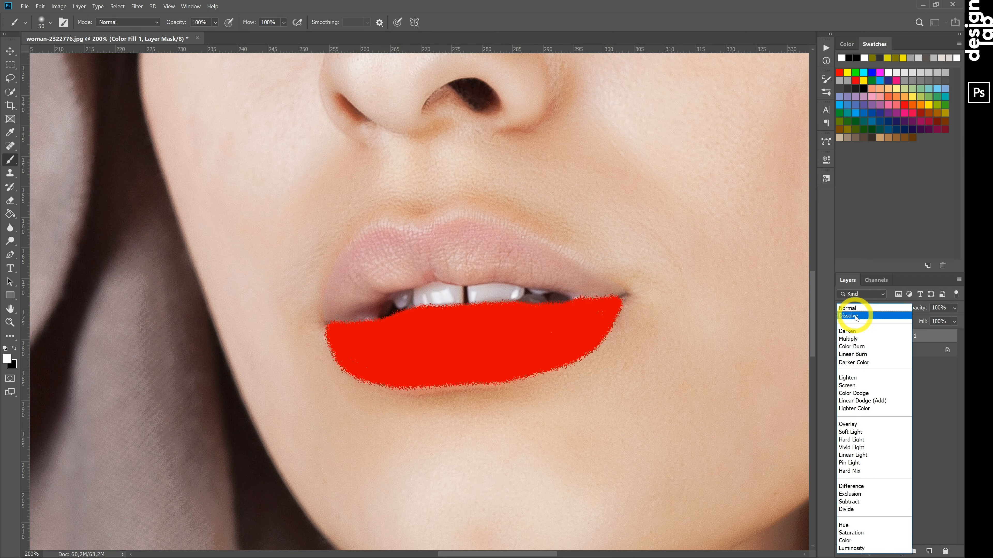
pyautogui.click(853, 340)
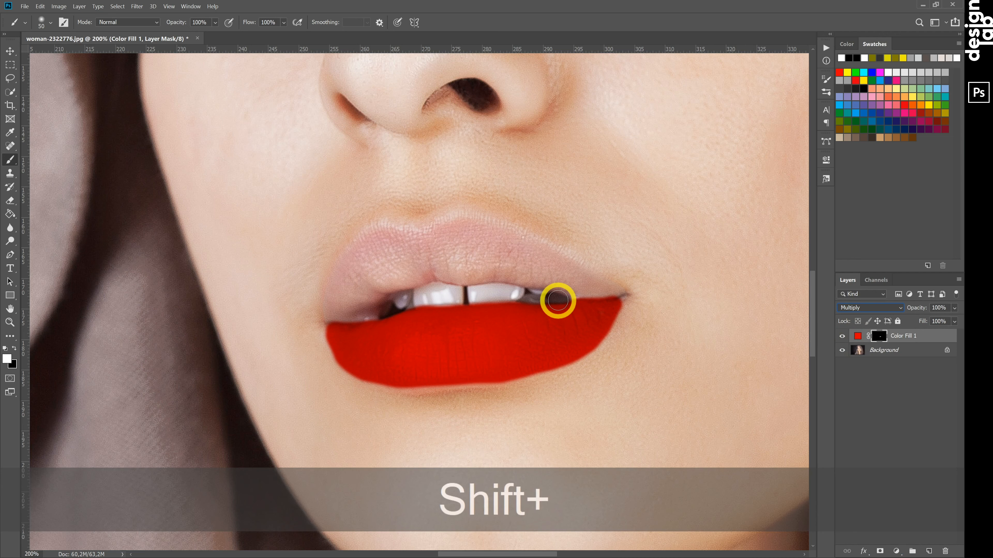
pyautogui.hotkey('shift', ']')
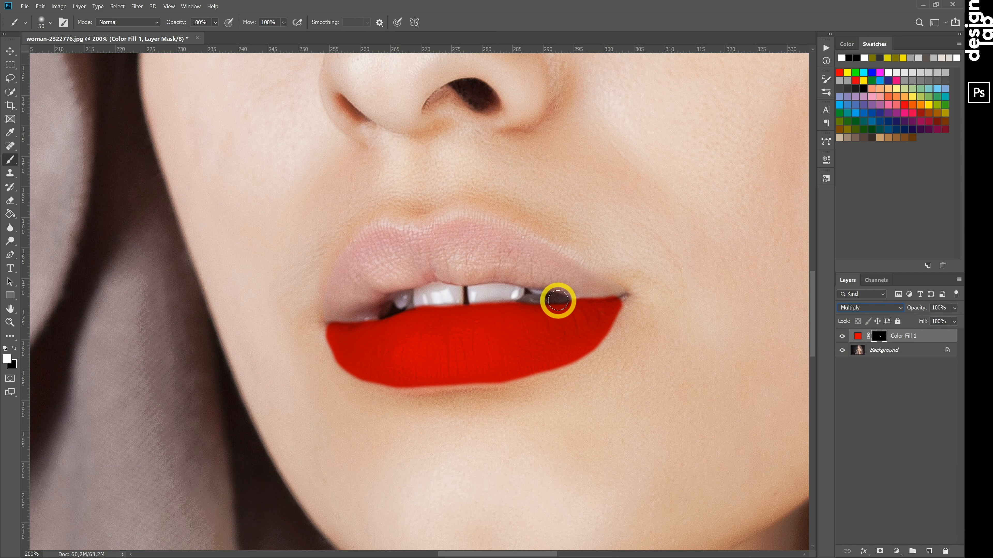
pyautogui.hotkey('ctrl', '=')
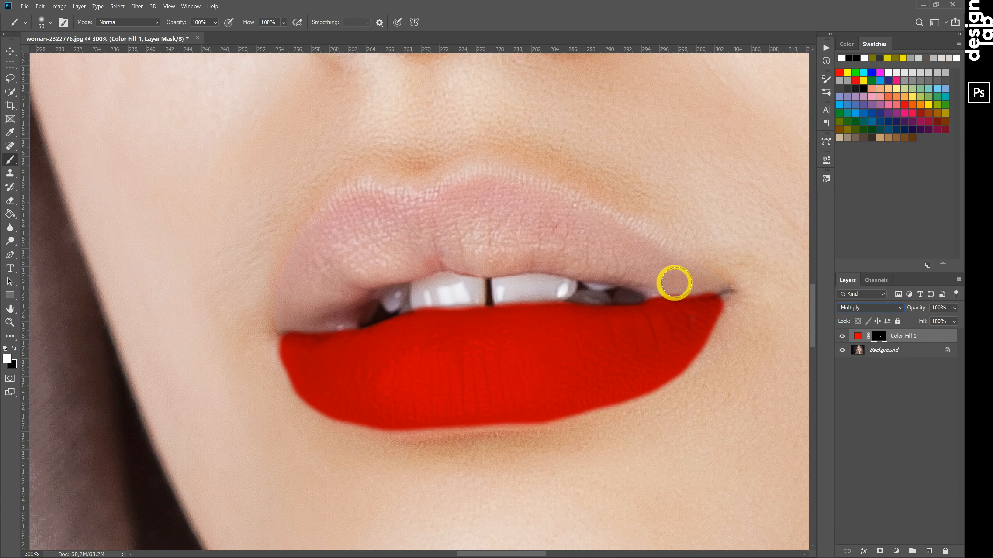
pyautogui.press('[')
pyautogui.press('[')
pyautogui.press('[')
pyautogui.press('[')
pyautogui.press('[')
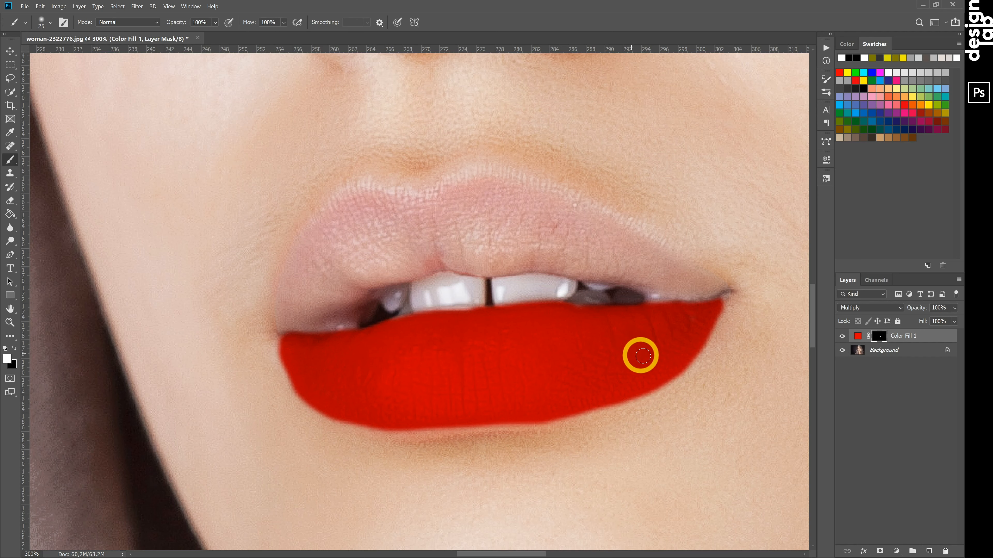
# Step: Split the red fill layer's Blend If white range for the underlying layer to 152 / 211, revealing the lip highlights
pyautogui.doubleClick(943, 338)
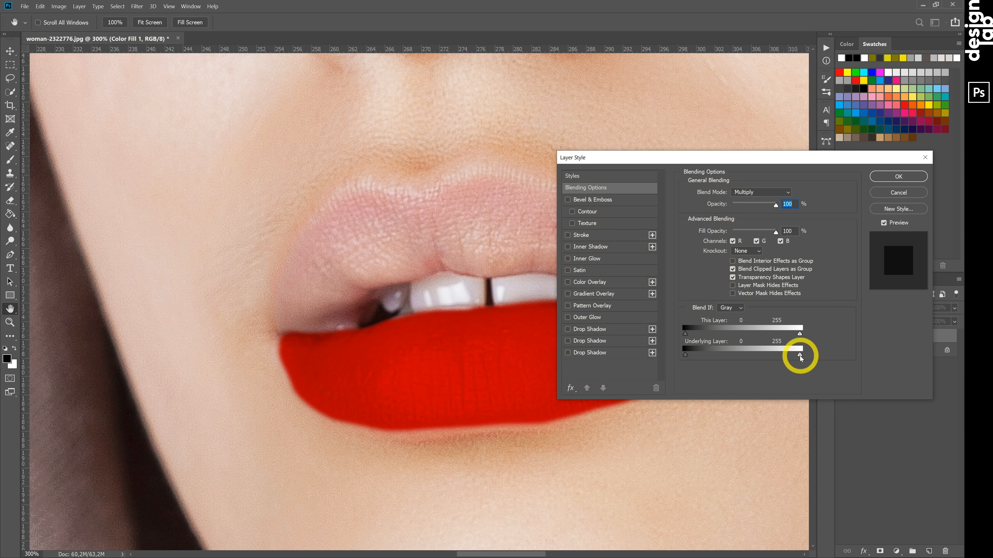
pyautogui.moveTo(798, 357); pyautogui.dragTo(755, 359)
pyautogui.press('alt')
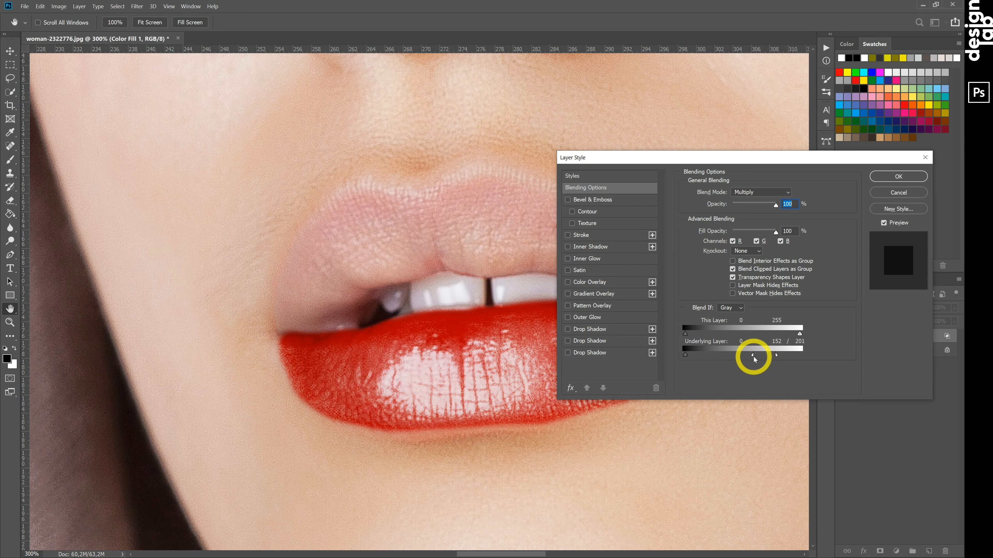
pyautogui.moveTo(778, 357); pyautogui.dragTo(781, 356)
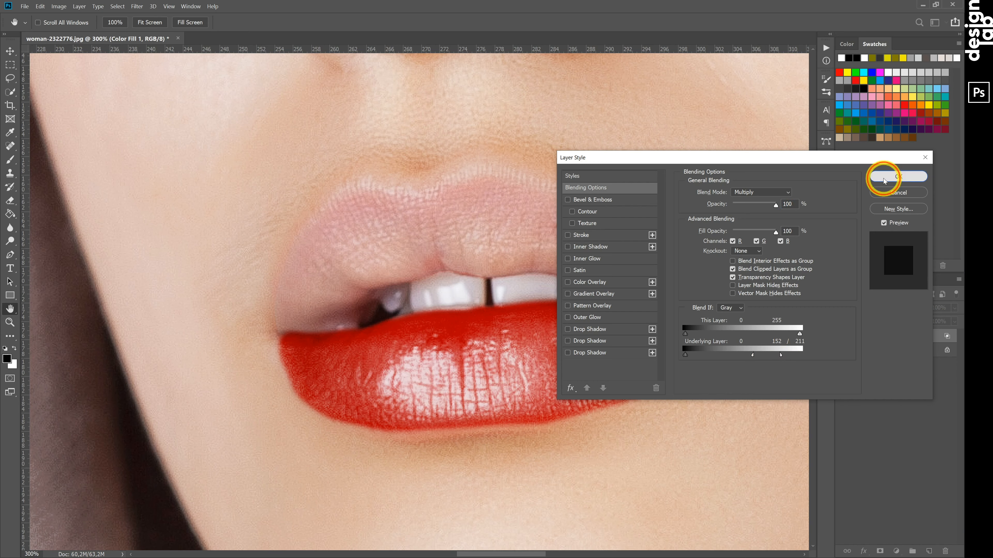
pyautogui.click(896, 176)
pyautogui.press('b')
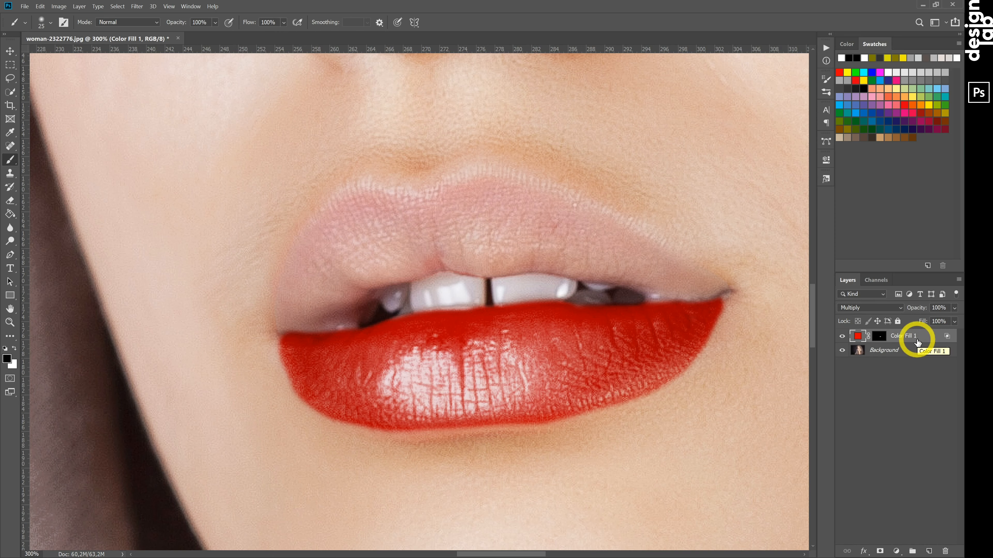
# Step: Duplicate the red fill layer and change the copy's fill color to magenta, #e103b5
pyautogui.hotkey('ctrl', 'j')
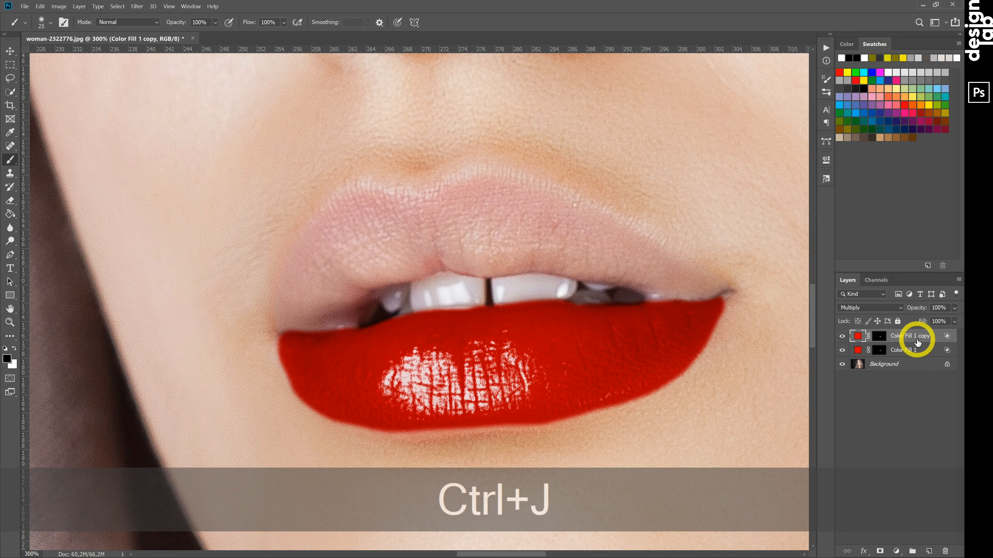
pyautogui.doubleClick(858, 337)
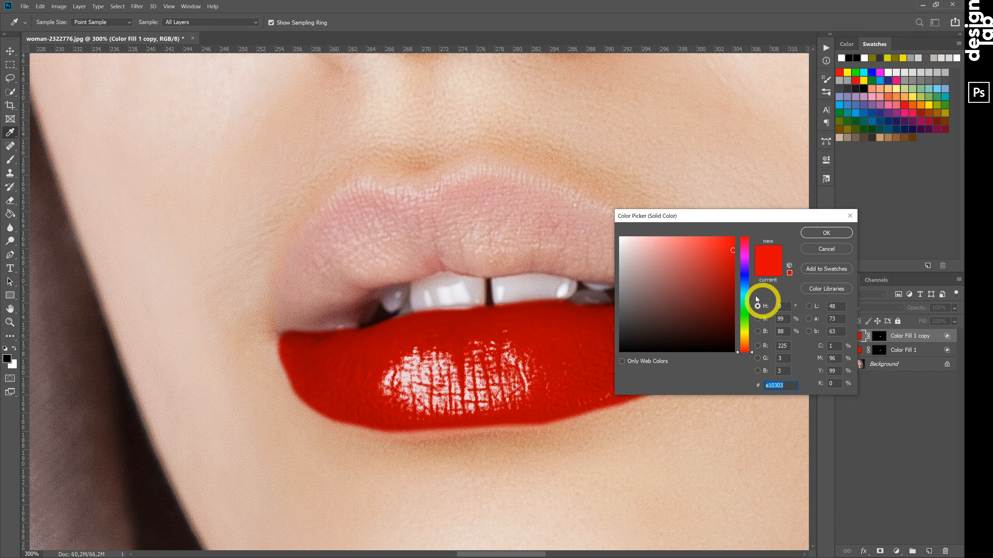
pyautogui.click(752, 347)
pyautogui.moveTo(752, 347); pyautogui.dragTo(749, 257)
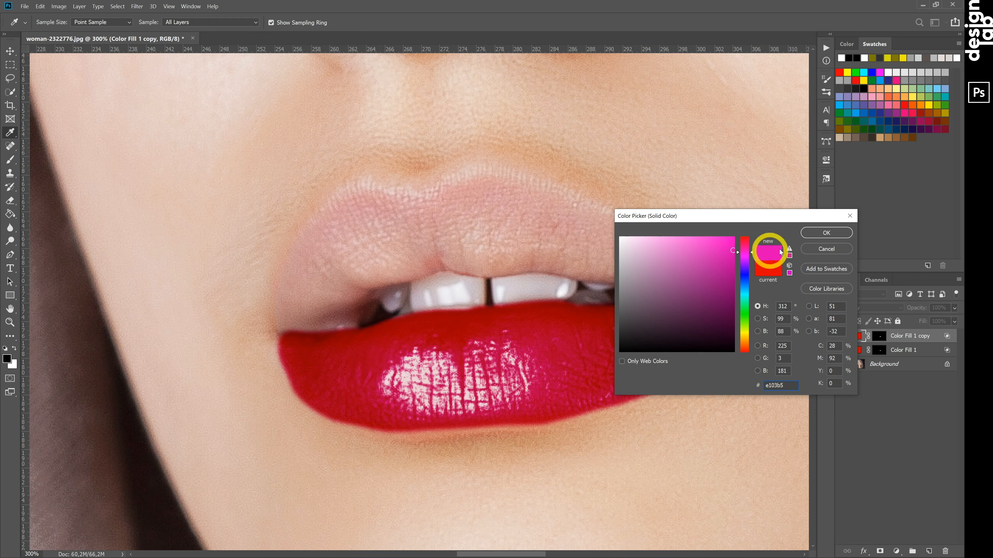
pyautogui.click(823, 239)
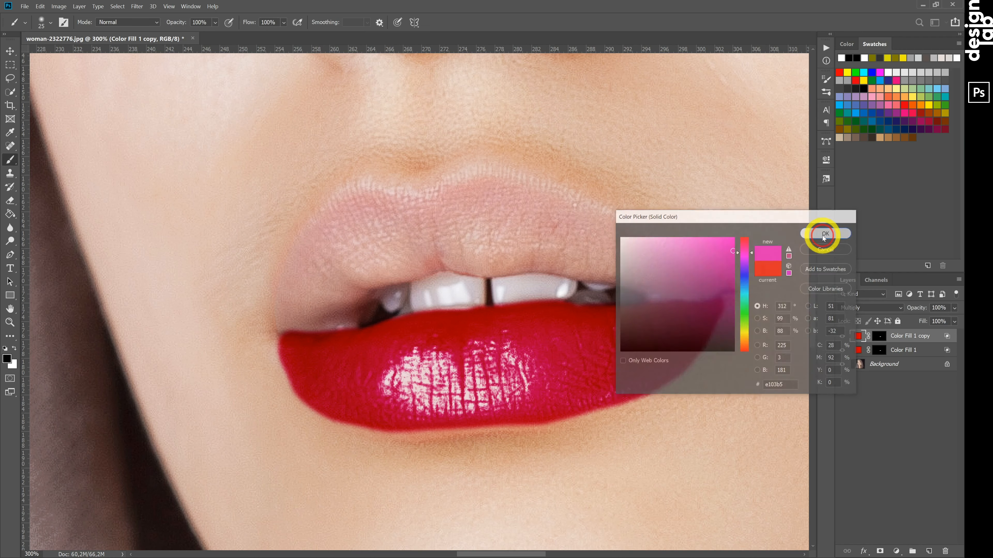
# Step: Set the magenta fill copy to Screen, reset its underlying Blend If white point to 255 and split the black point to 81 / 164
pyautogui.click(879, 308)
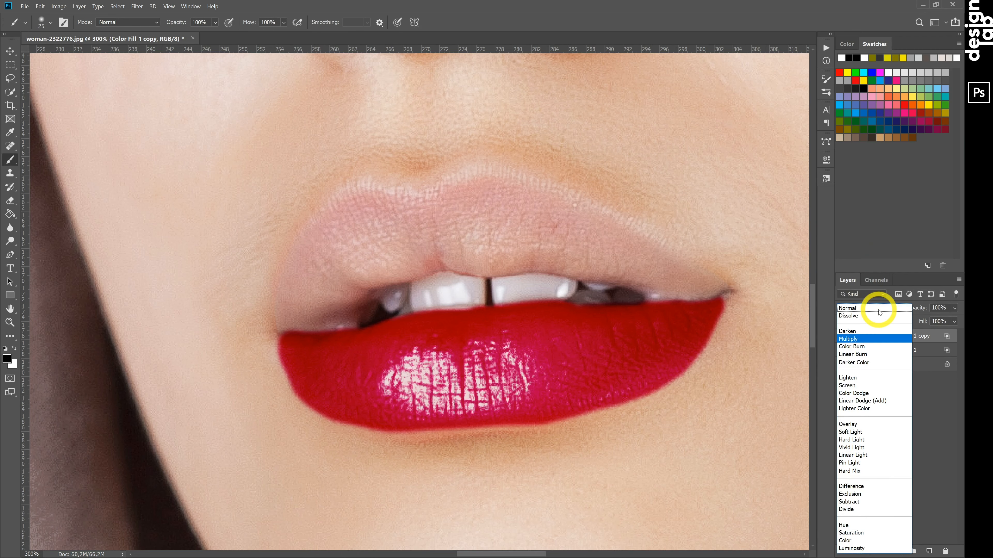
pyautogui.click(859, 386)
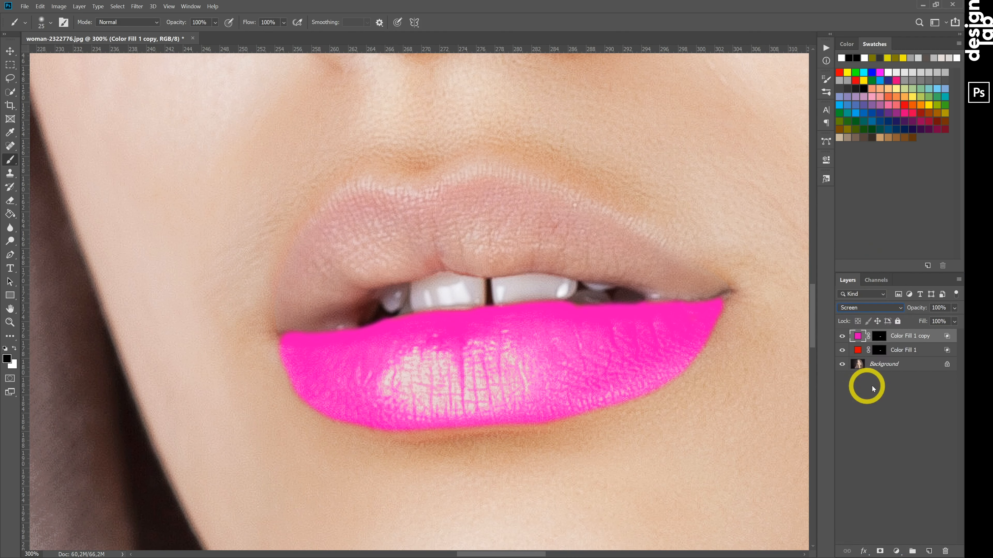
pyautogui.doubleClick(948, 336)
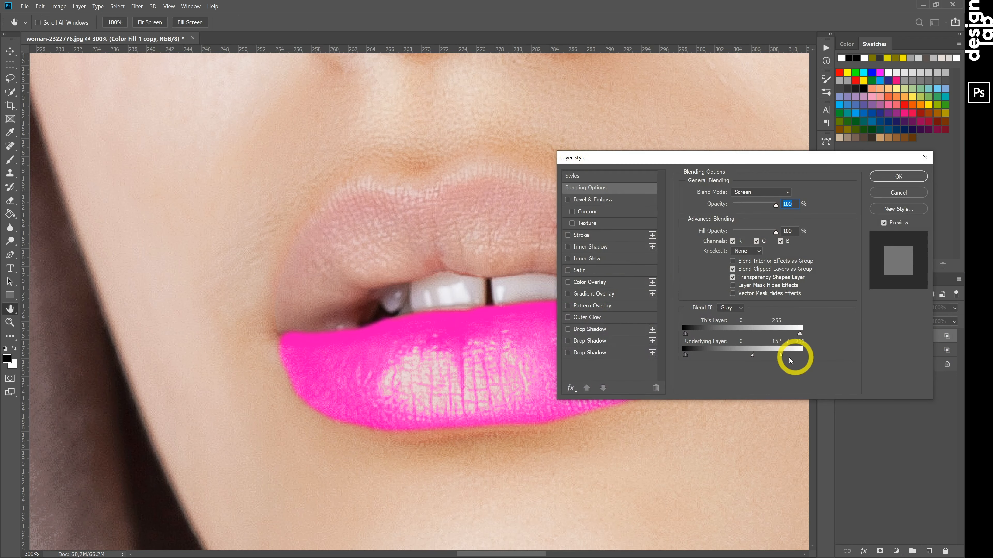
pyautogui.moveTo(753, 358); pyautogui.dragTo(808, 359)
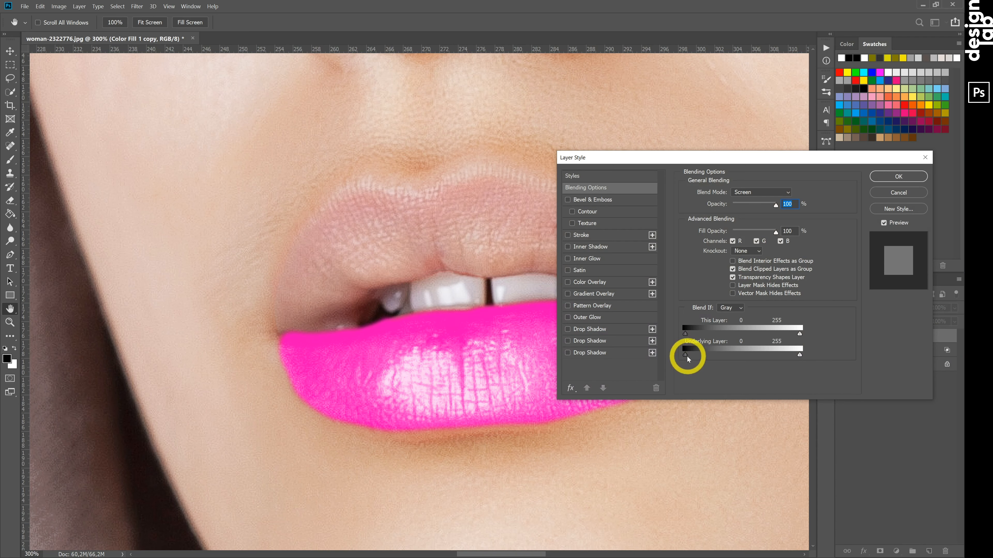
pyautogui.moveTo(684, 355); pyautogui.dragTo(721, 357)
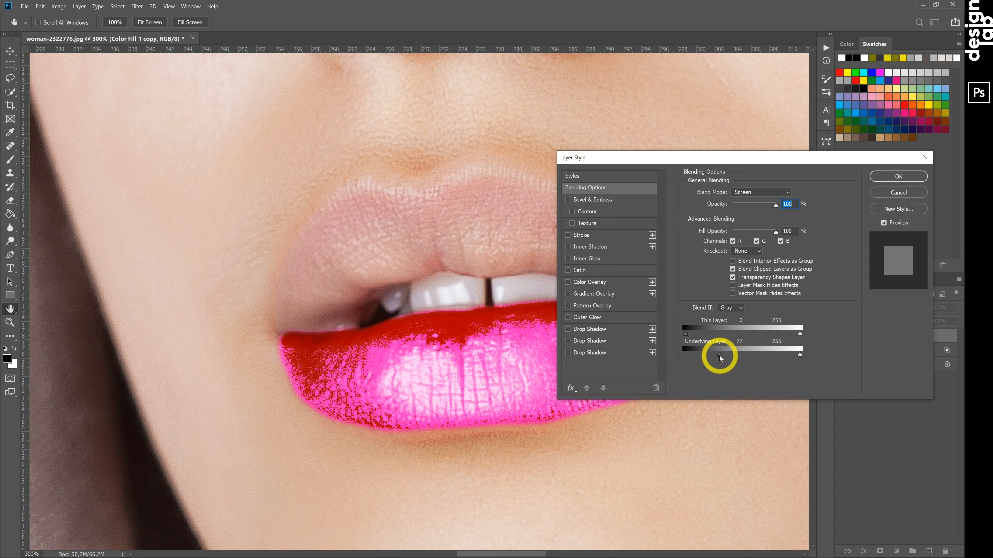
pyautogui.press('alt')
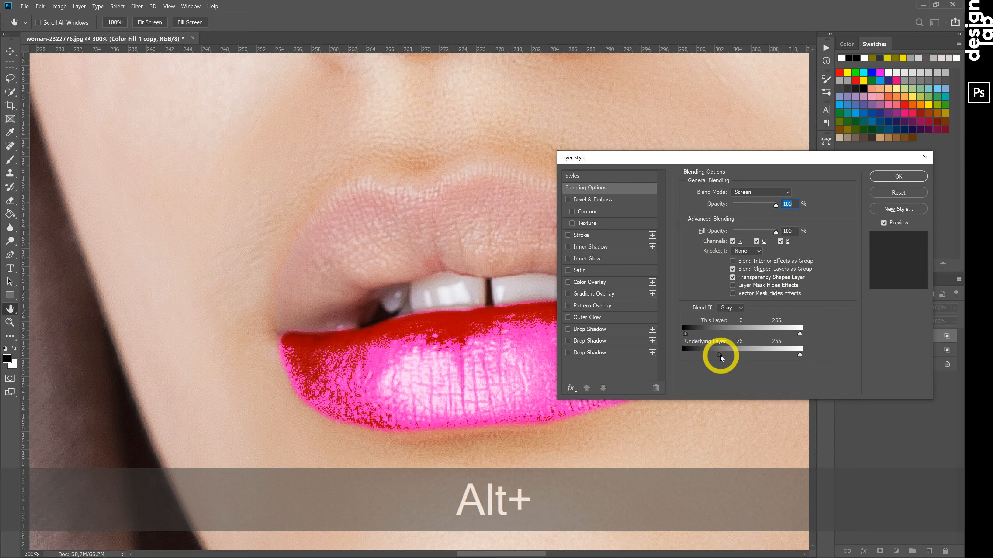
pyautogui.moveTo(720, 356); pyautogui.dragTo(762, 360)
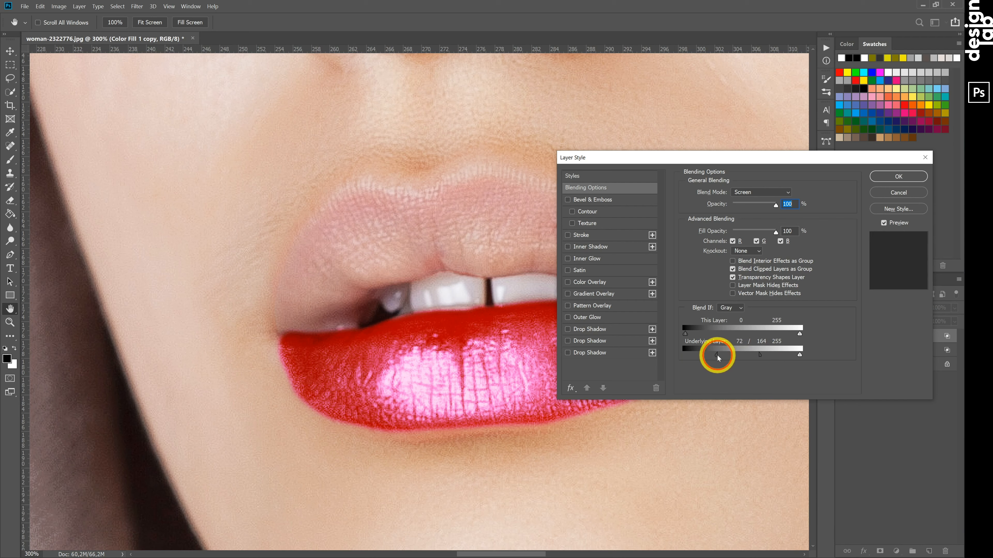
pyautogui.moveTo(717, 356)
pyautogui.mouseDown()
pyautogui.moveTo(706, 355)
pyautogui.moveTo(721, 356)
pyautogui.mouseUp()
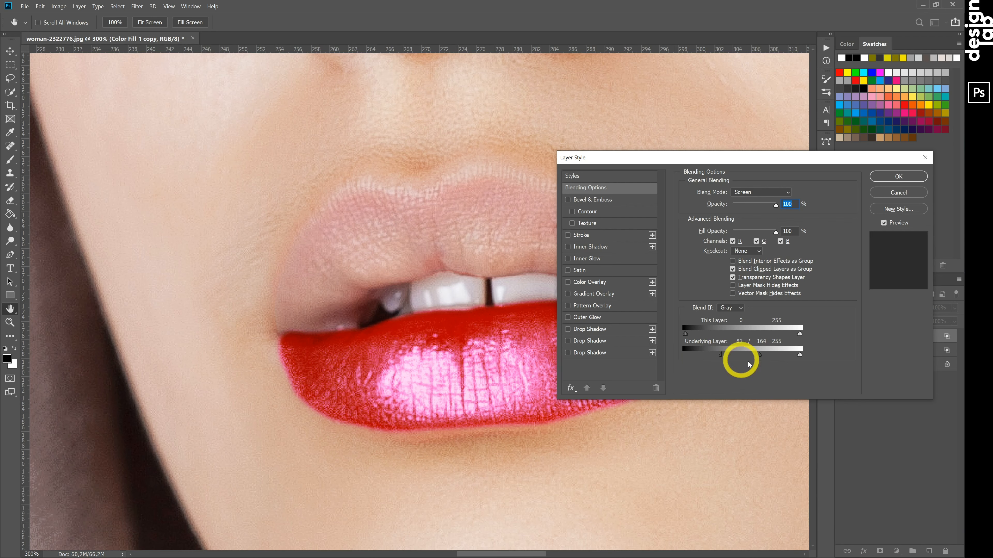
pyautogui.click(895, 176)
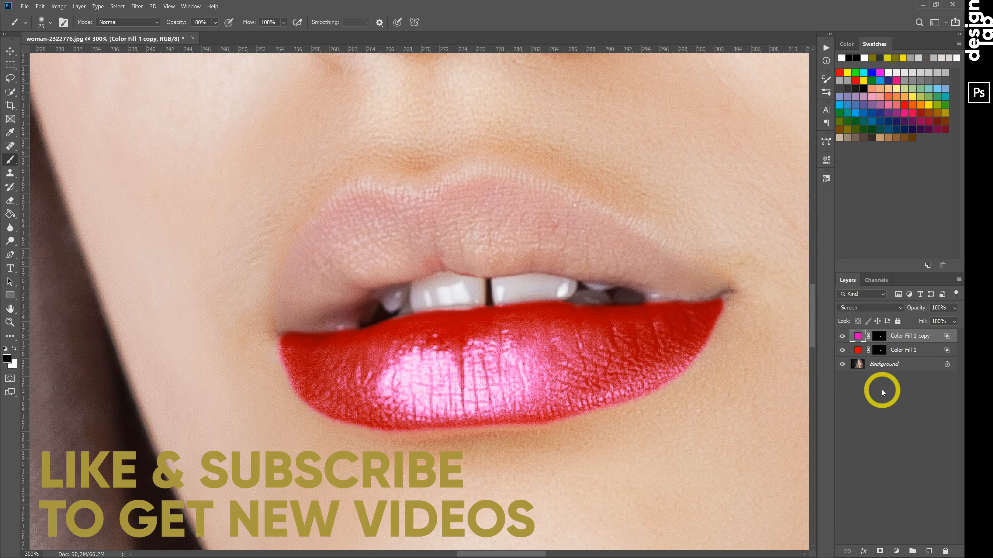
# Step: Add a new solid color fill layer in red, #ff2121, and set its blend mode to Multiply
pyautogui.click(896, 552)
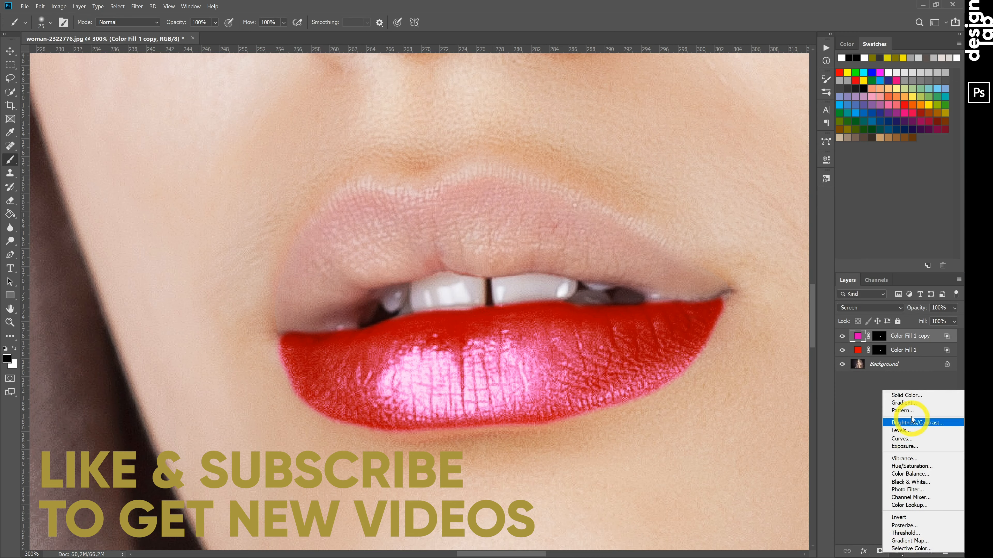
pyautogui.click(905, 395)
pyautogui.moveTo(726, 262); pyautogui.dragTo(719, 237)
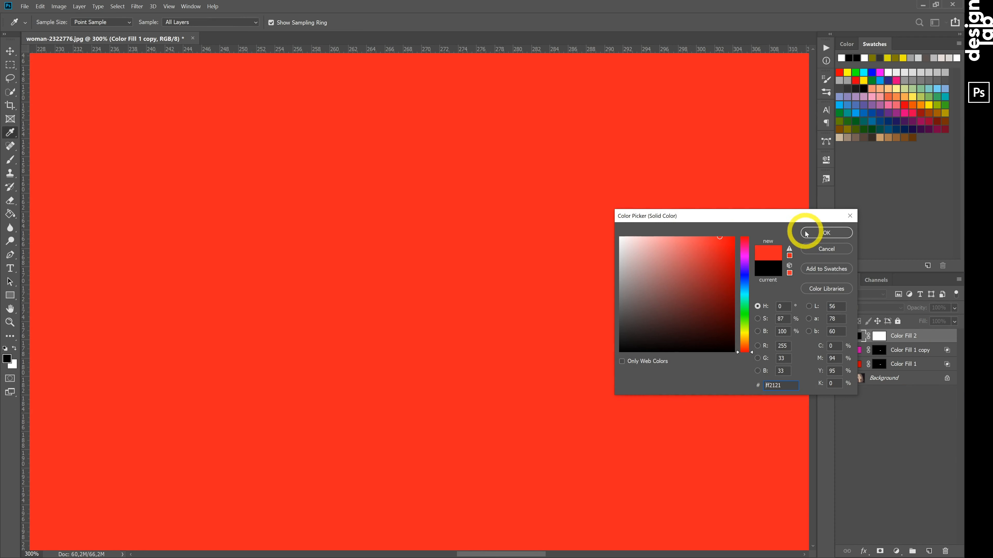
pyautogui.click(826, 233)
pyautogui.click(870, 307)
pyautogui.click(850, 348)
# Step: Invert the new red fill's mask to black and paint the upper lip white, using a 25 px brush for the outline and 40 px inside
pyautogui.press('b')
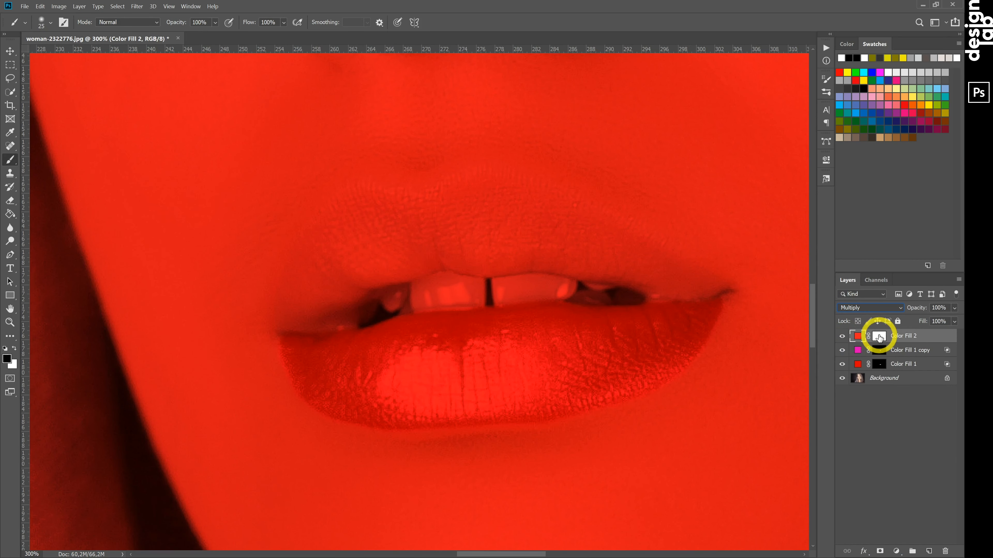
pyautogui.hotkey('ctrl', 'i')
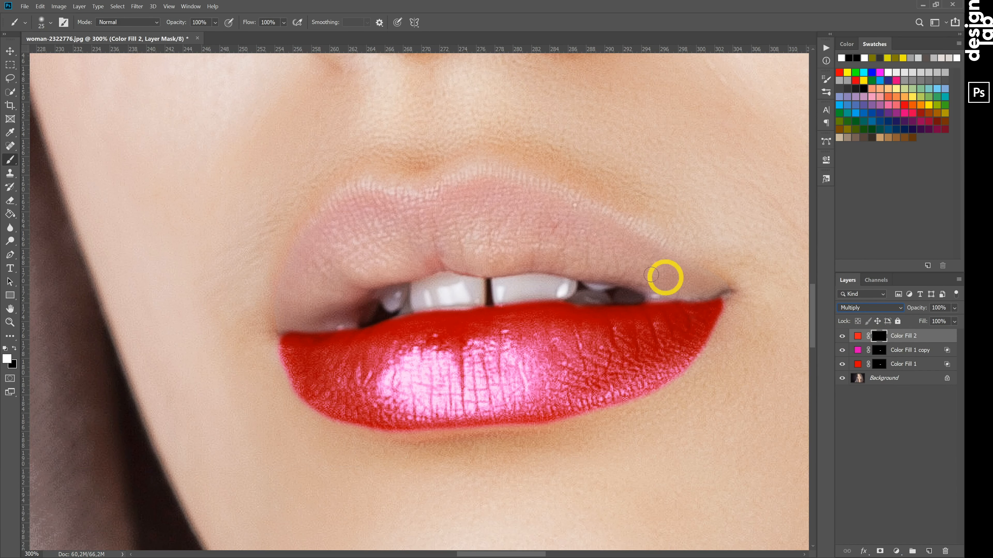
pyautogui.moveTo(444, 237); pyautogui.dragTo(398, 254)
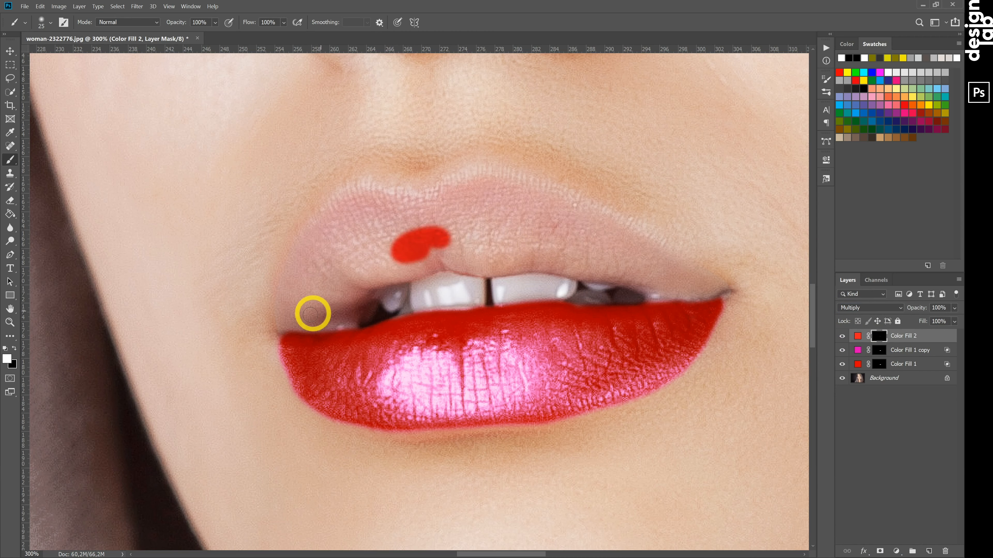
pyautogui.moveTo(298, 327)
pyautogui.mouseDown()
pyautogui.moveTo(350, 320)
pyautogui.moveTo(374, 282)
pyautogui.moveTo(432, 265)
pyautogui.moveTo(530, 264)
pyautogui.moveTo(603, 270)
pyautogui.moveTo(664, 295)
pyautogui.moveTo(719, 291)
pyautogui.moveTo(573, 208)
pyautogui.moveTo(506, 183)
pyautogui.moveTo(466, 184)
pyautogui.moveTo(416, 205)
pyautogui.moveTo(352, 196)
pyautogui.moveTo(295, 254)
pyautogui.moveTo(281, 325)
pyautogui.mouseUp()
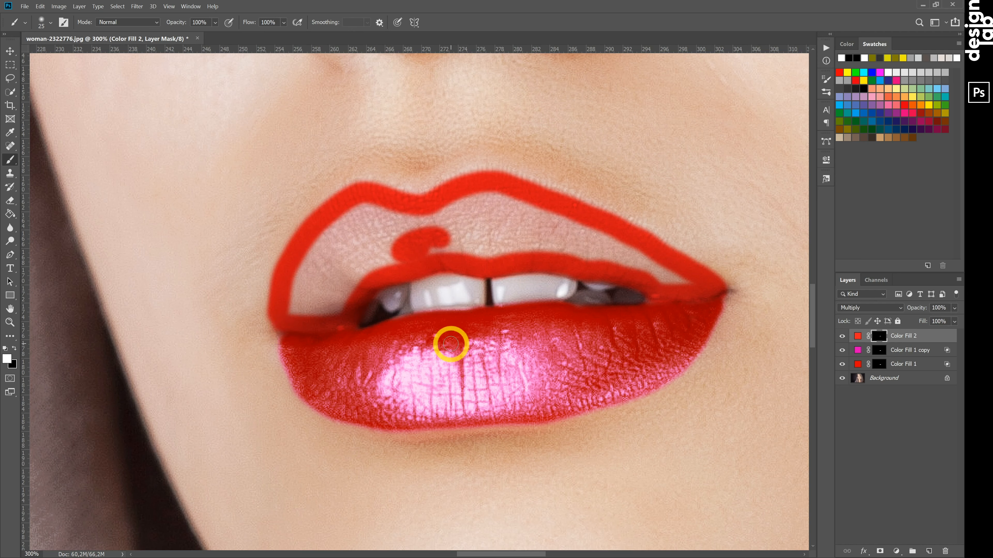
pyautogui.press(']')
pyautogui.press(']')
pyautogui.moveTo(344, 231)
pyautogui.mouseDown()
pyautogui.moveTo(301, 292)
pyautogui.moveTo(427, 239)
pyautogui.moveTo(395, 221)
pyautogui.moveTo(480, 208)
pyautogui.moveTo(589, 235)
pyautogui.moveTo(661, 268)
pyautogui.moveTo(503, 249)
pyautogui.moveTo(533, 233)
pyautogui.moveTo(446, 235)
pyautogui.mouseUp()
# Step: Split the upper lip red fill's Blend If white range for the underlying layer to 157 / 205
pyautogui.doubleClick(950, 338)
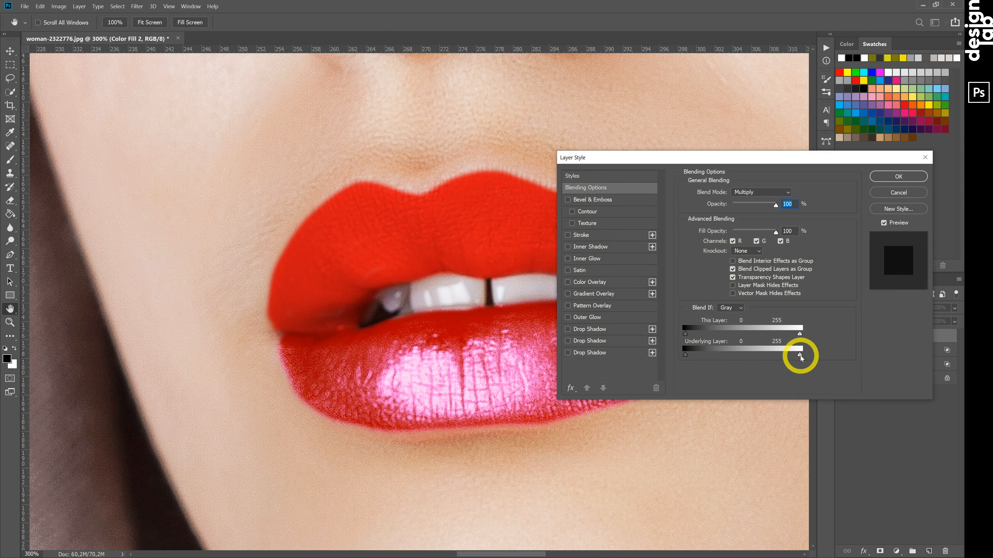
pyautogui.click(898, 202)
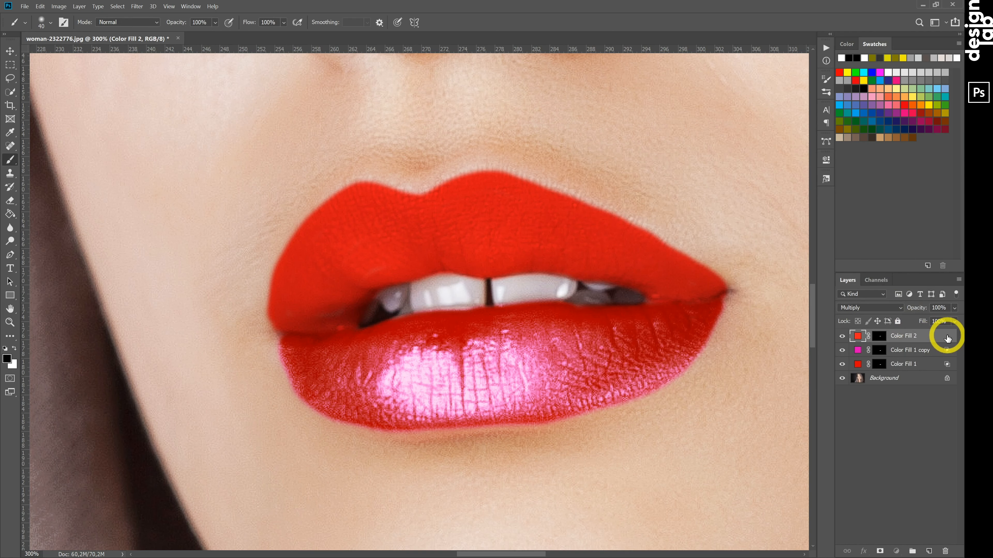
pyautogui.doubleClick(946, 271)
pyautogui.moveTo(799, 355); pyautogui.dragTo(756, 354)
pyautogui.click(902, 179)
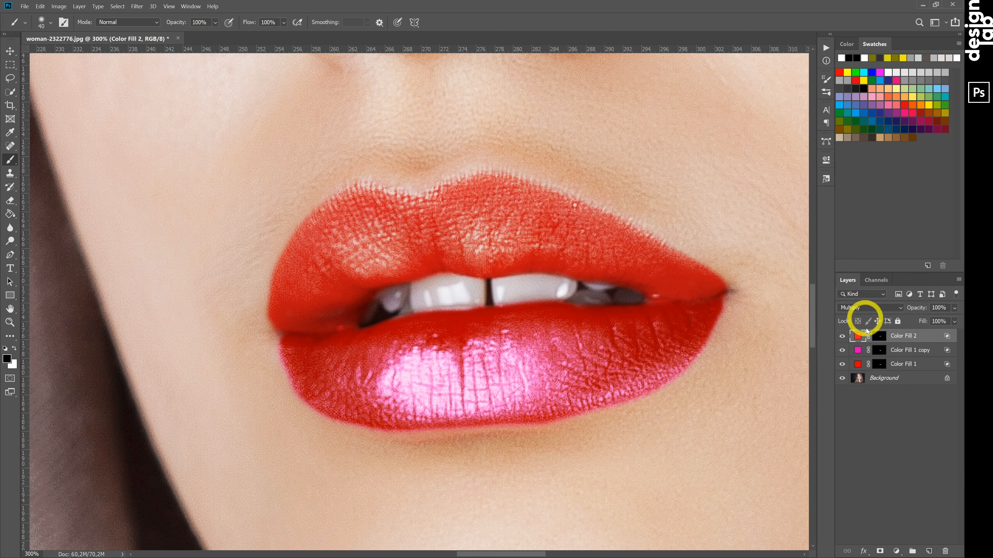
# Step: Duplicate the upper lip's red fill layer and change the copy's fill color to pink, #ff21d3
pyautogui.hotkey('ctrl', 'j')
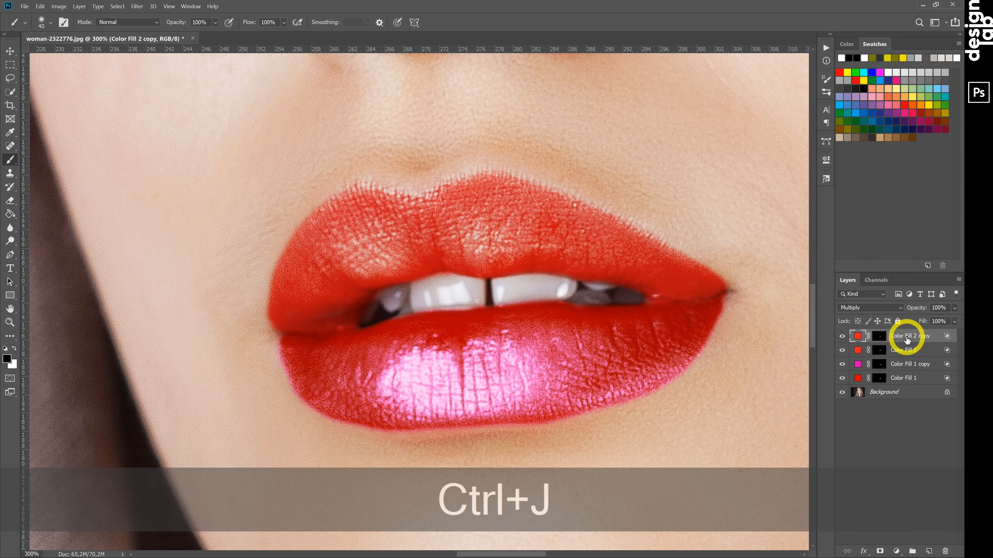
pyautogui.doubleClick(857, 336)
pyautogui.moveTo(753, 354); pyautogui.dragTo(749, 253)
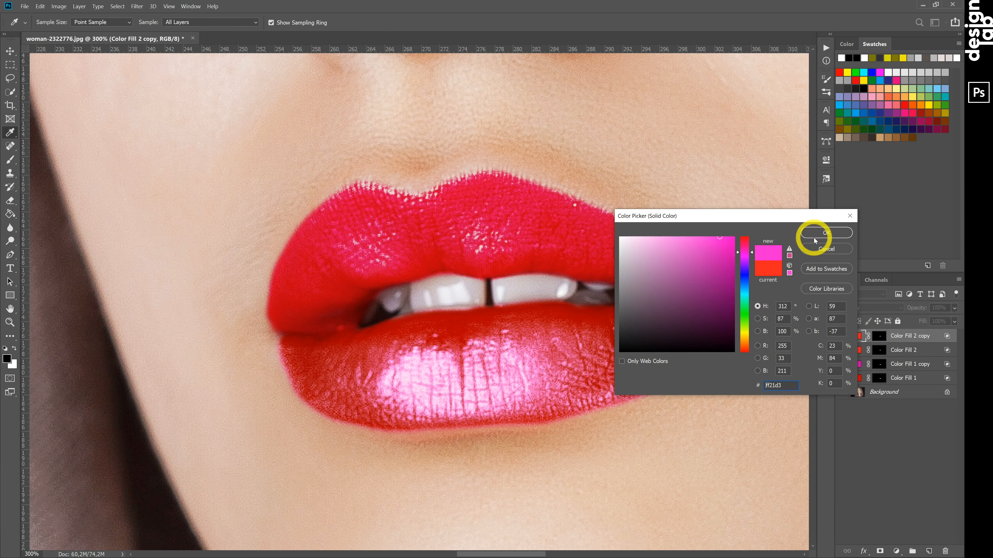
pyautogui.click(826, 232)
# Step: Set the pink copy to Screen, reset its underlying Blend If white point to 255 and split the black point with its upper half at 182
pyautogui.click(871, 308)
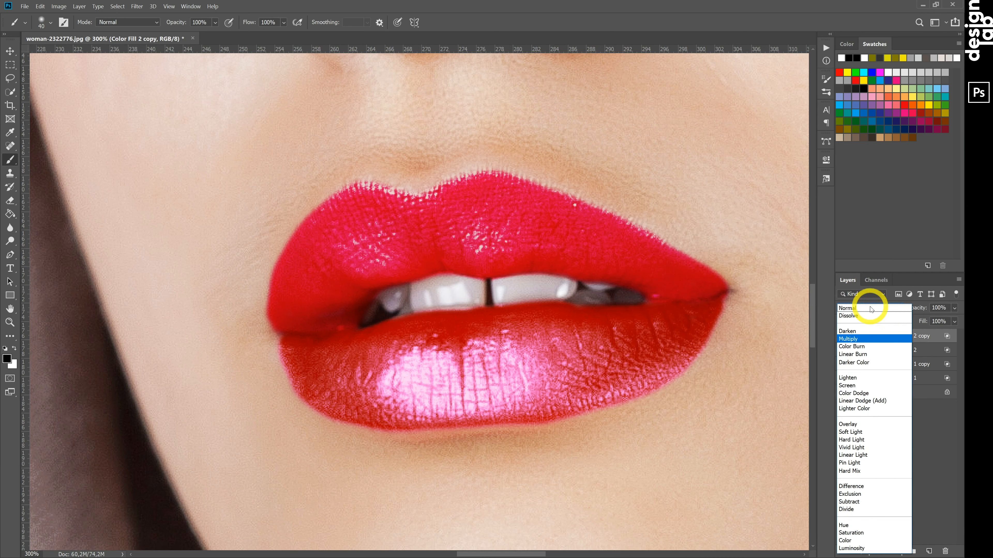
pyautogui.click(847, 385)
pyautogui.doubleClick(947, 337)
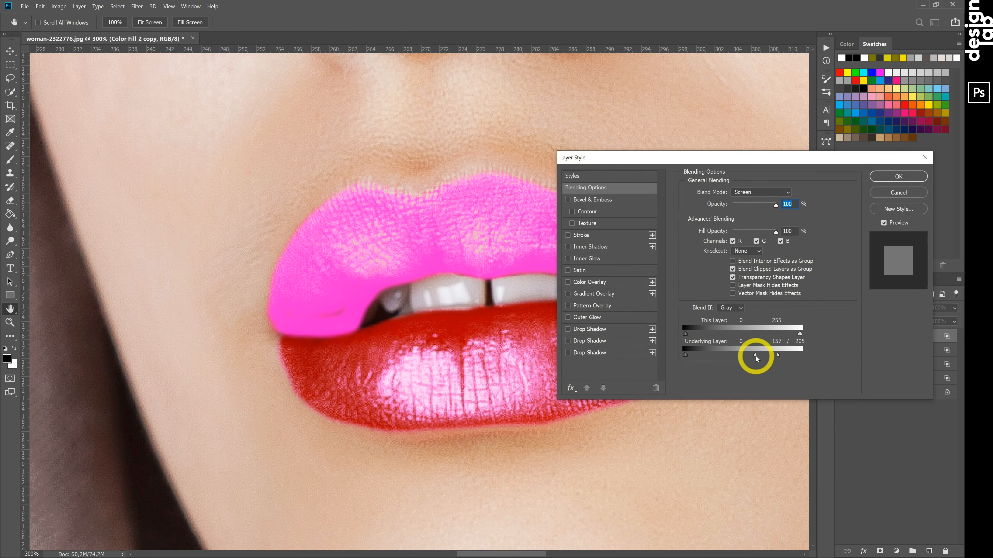
pyautogui.moveTo(755, 354); pyautogui.dragTo(813, 353)
pyautogui.moveTo(685, 355); pyautogui.dragTo(725, 356)
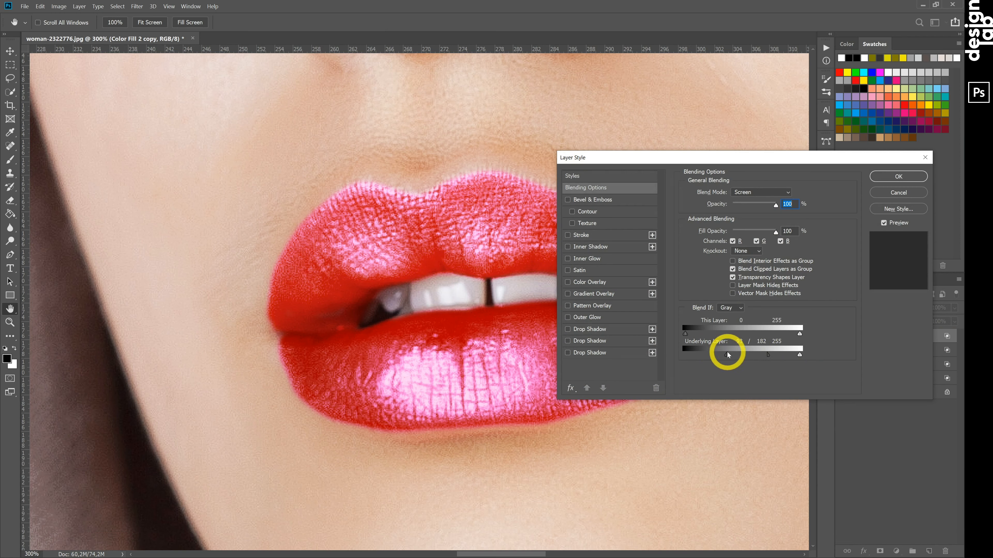
pyautogui.click(894, 176)
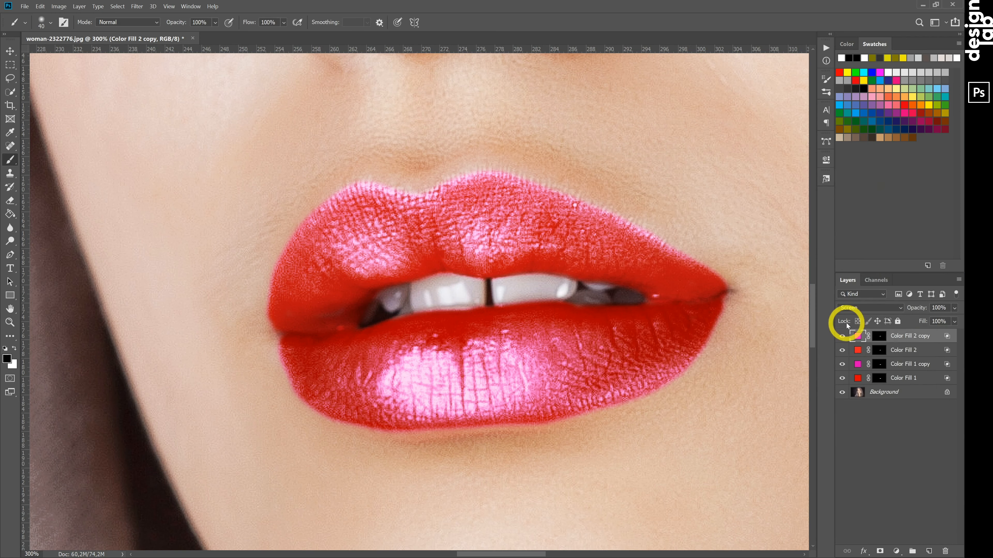
# Step: Group the four color fill layers and compare the whole portrait with the group hidden and shown
pyautogui.keyDown('shift'); pyautogui.click(907, 378); pyautogui.keyUp('shift')
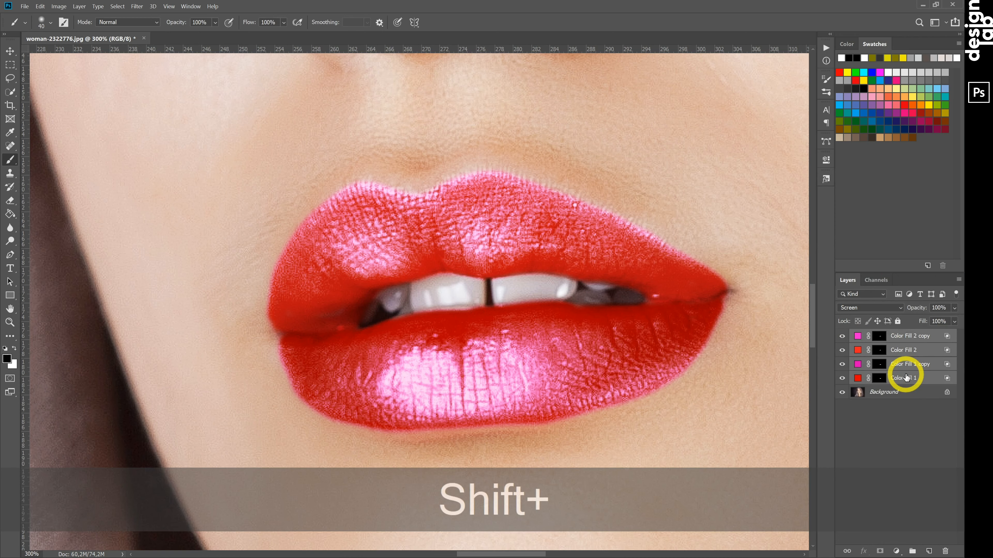
pyautogui.hotkey('ctrl', 'g')
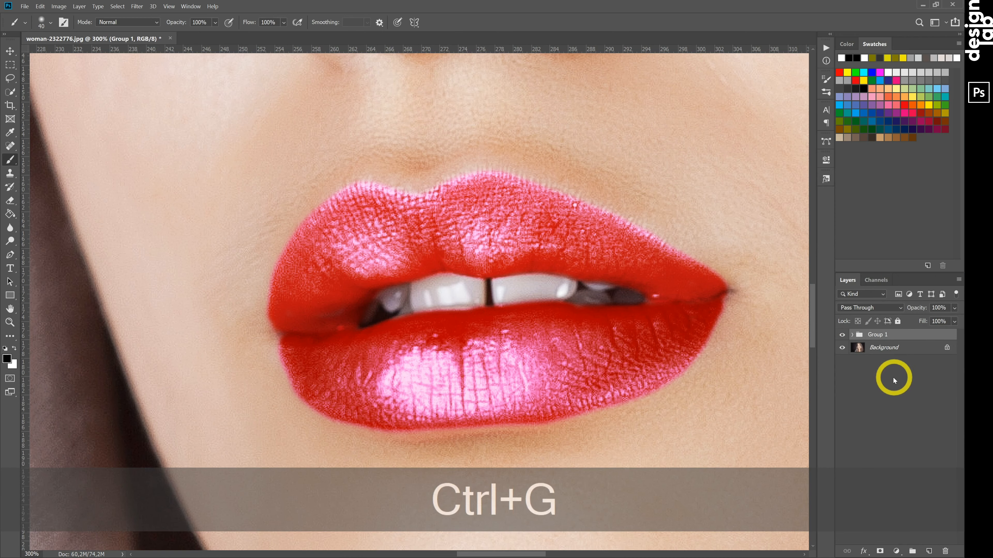
pyautogui.hotkey('ctrl', '0')
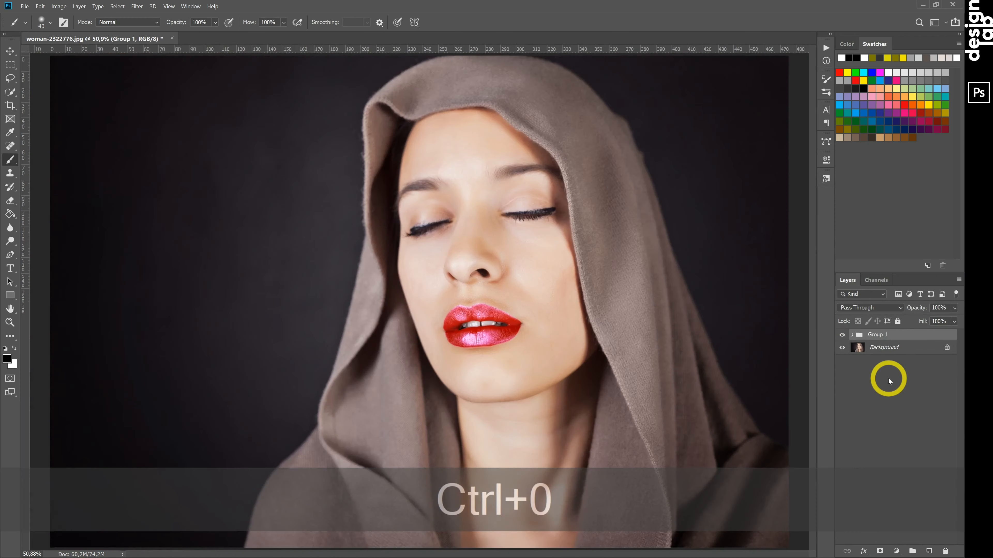
pyautogui.click(842, 335)
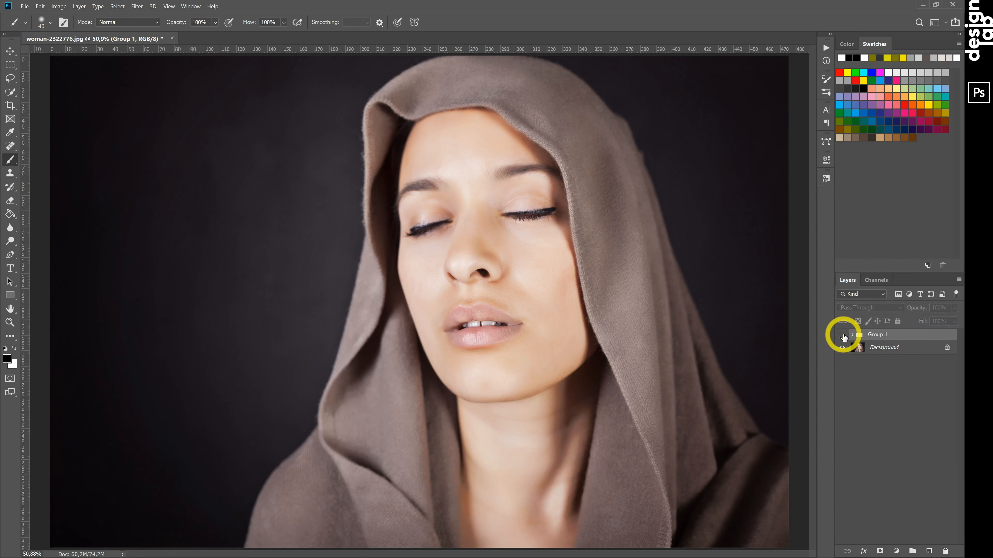
pyautogui.click(842, 335)
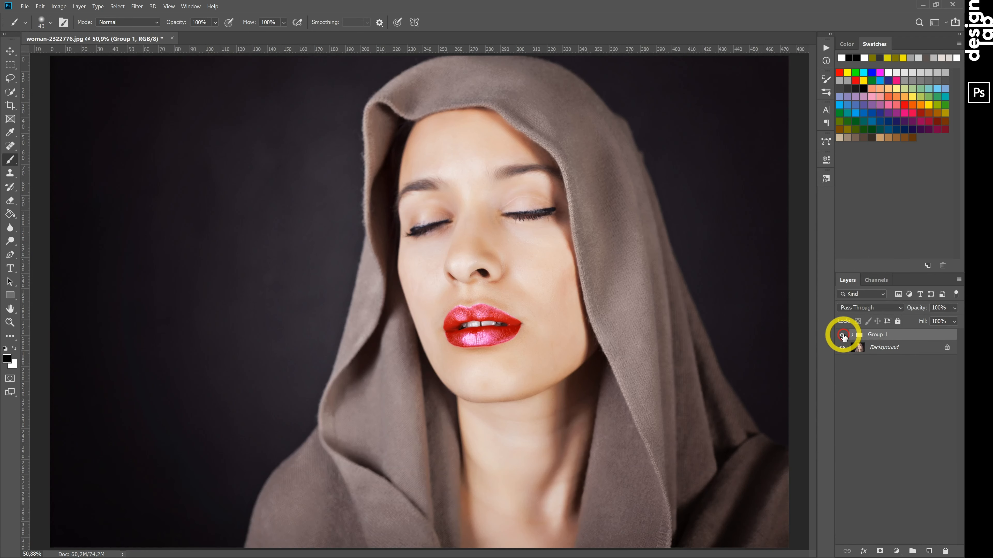
# Step: Lower the lipstick group's opacity for a softer lip color and compare the portrait with and without the group
pyautogui.click(954, 308)
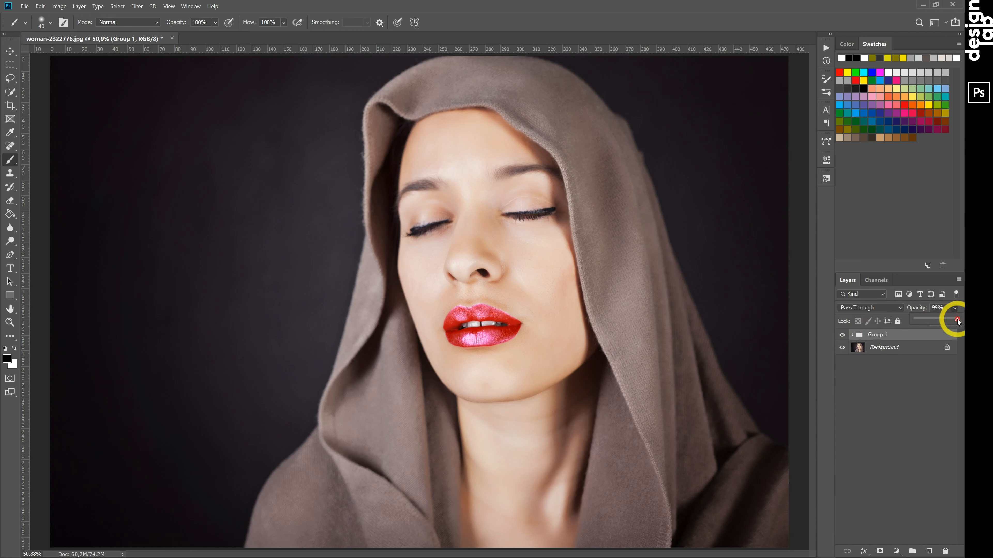
pyautogui.moveTo(957, 321); pyautogui.dragTo(931, 319)
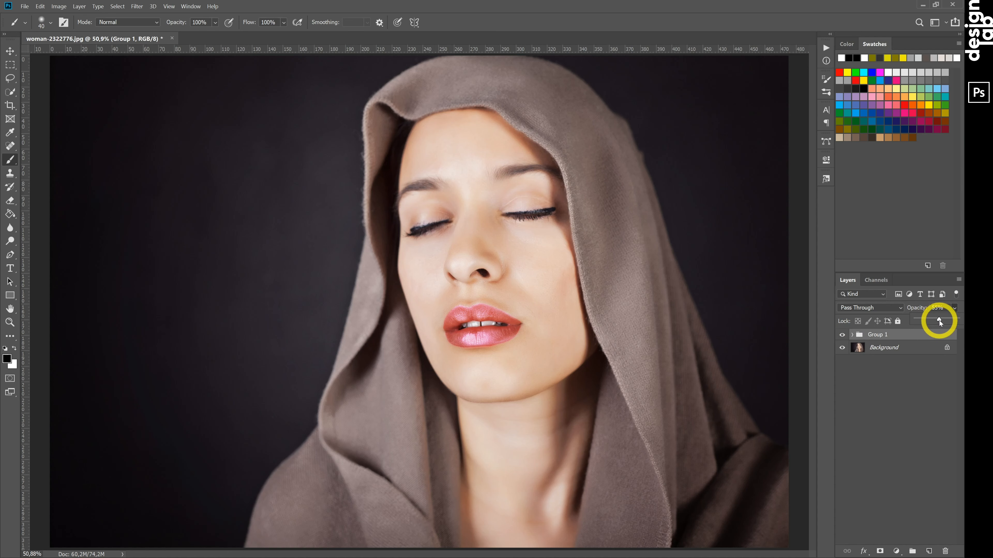
pyautogui.click(894, 371)
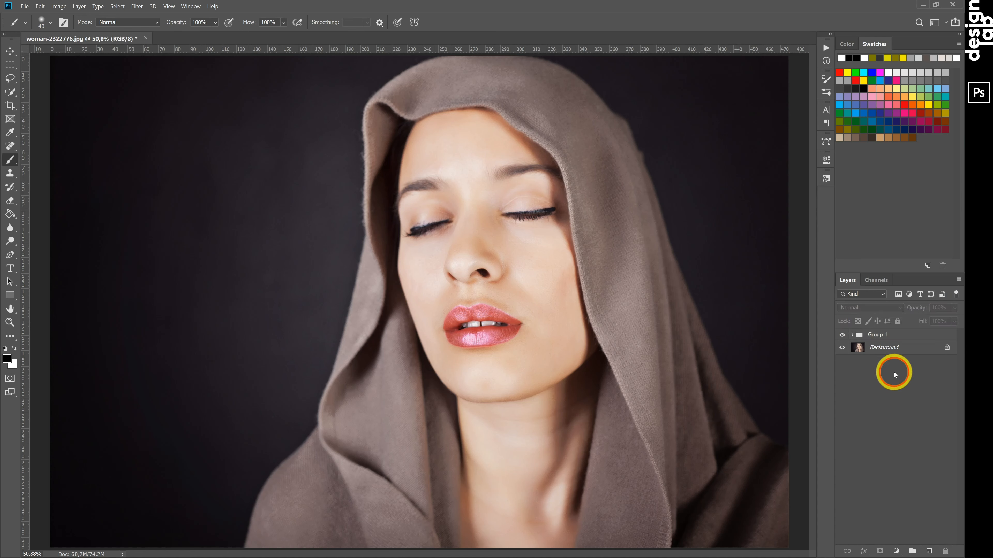
pyautogui.click(842, 335)
pyautogui.click(842, 336)
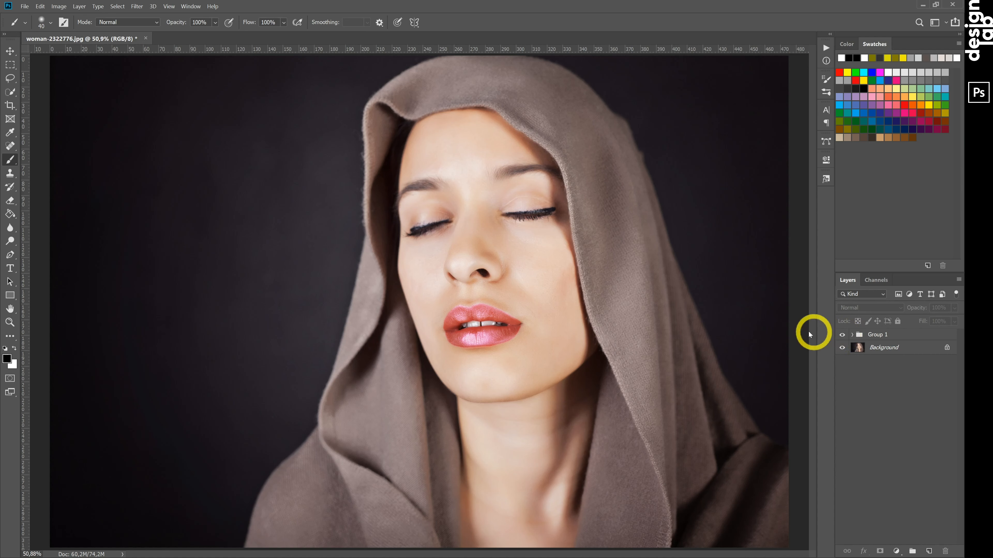